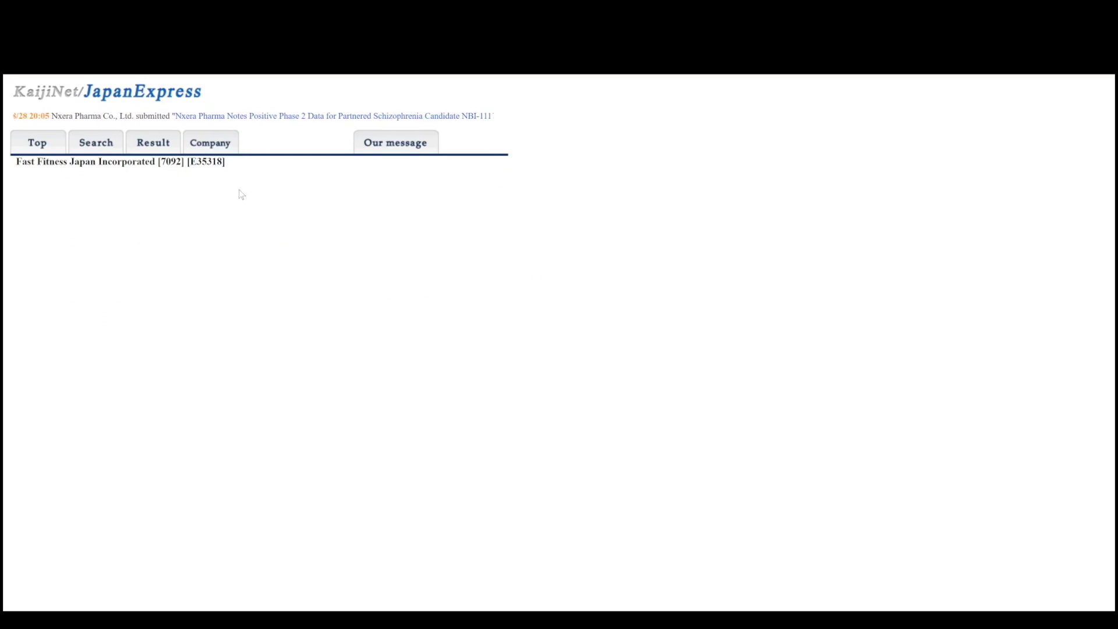
Step: Show the company's Q1 fiscal 2025 financial statements in yen and look through the balance sheet, P/L and CI
{"action": "left_click", "coordinate": [442, 215]}
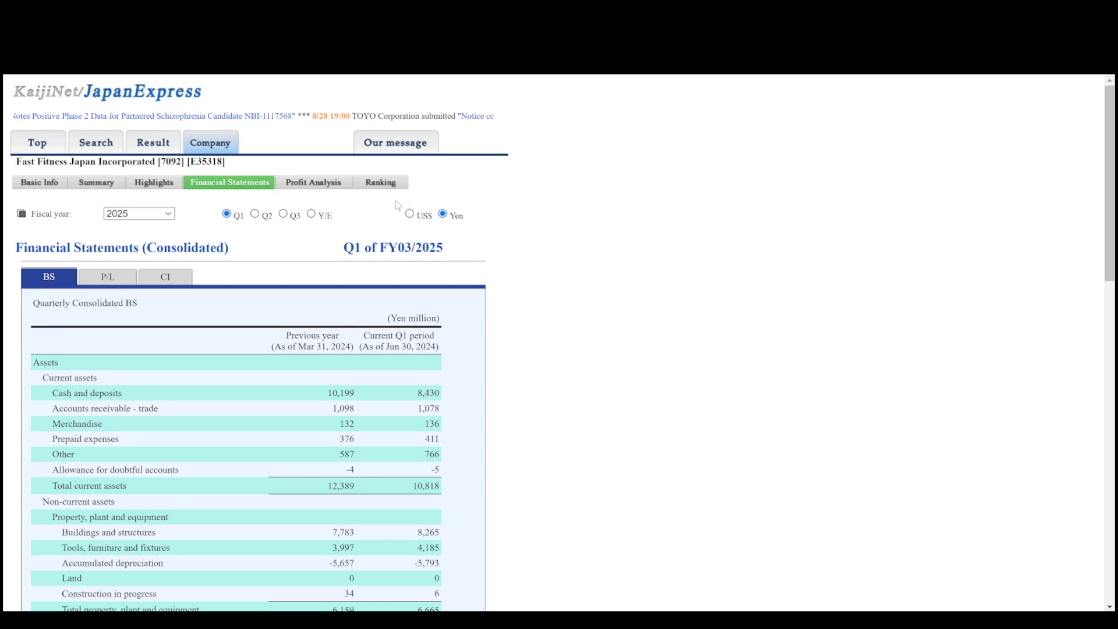
{"action": "scroll", "coordinate": [414, 201], "scroll_direction": "down", "scroll_amount": 1}
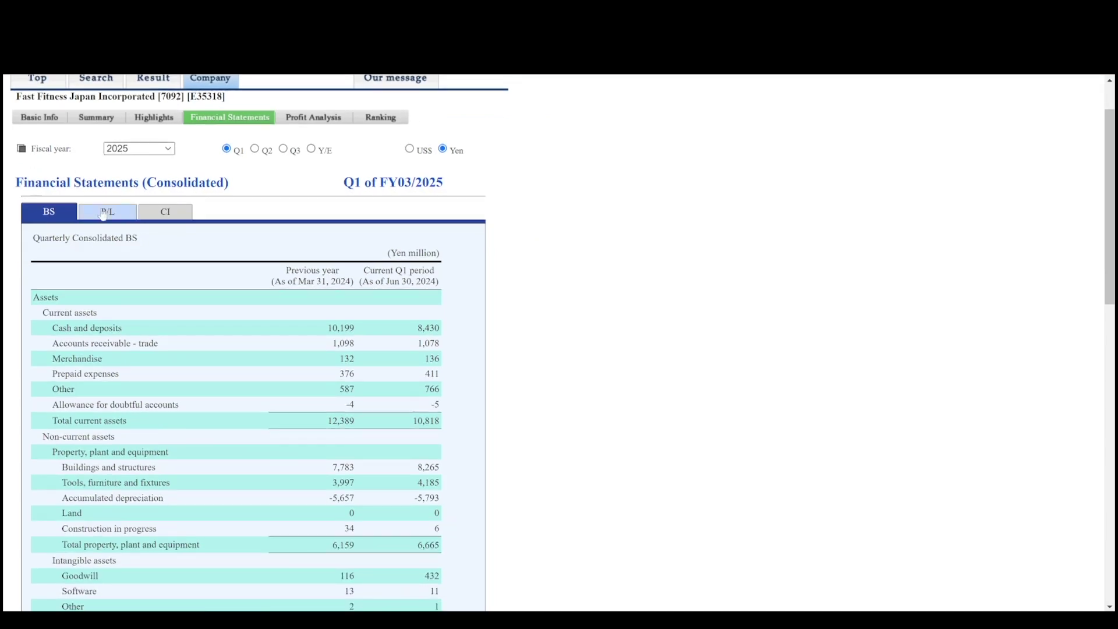
{"action": "scroll", "coordinate": [174, 251], "scroll_direction": "down", "scroll_amount": 2}
{"action": "scroll", "coordinate": [177, 253], "scroll_direction": "up", "scroll_amount": 2}
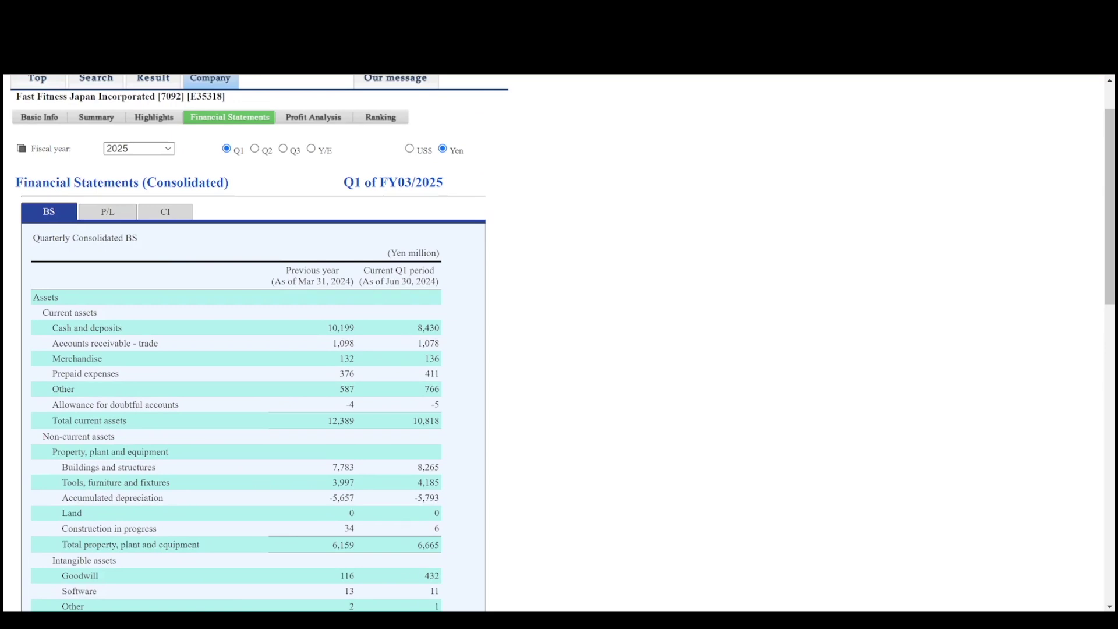
{"action": "left_click", "coordinate": [104, 212]}
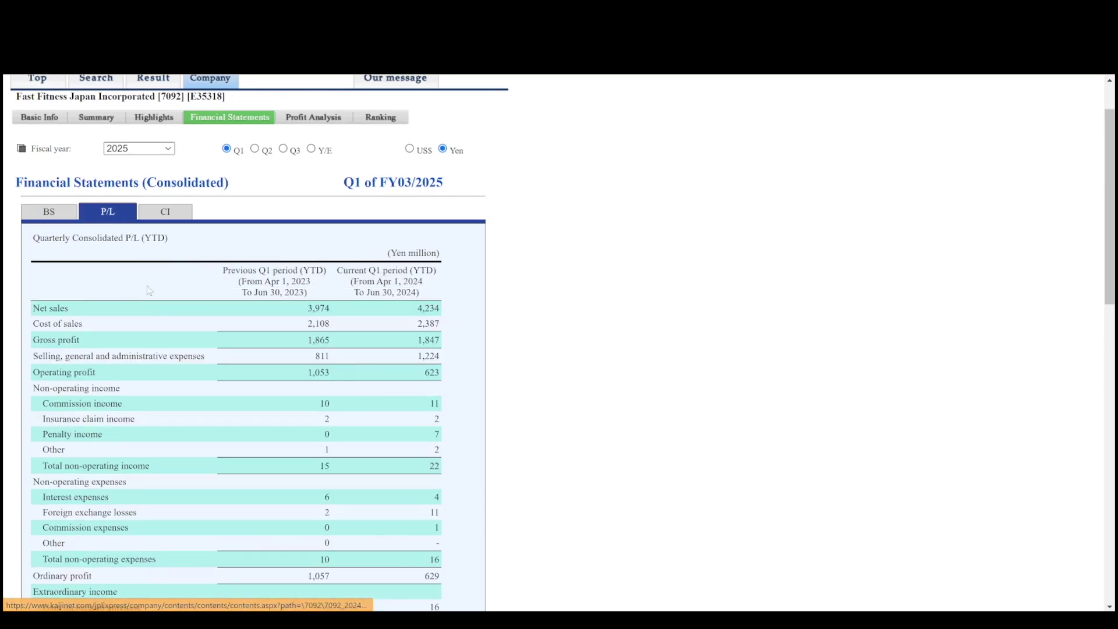
{"action": "left_click", "coordinate": [174, 220]}
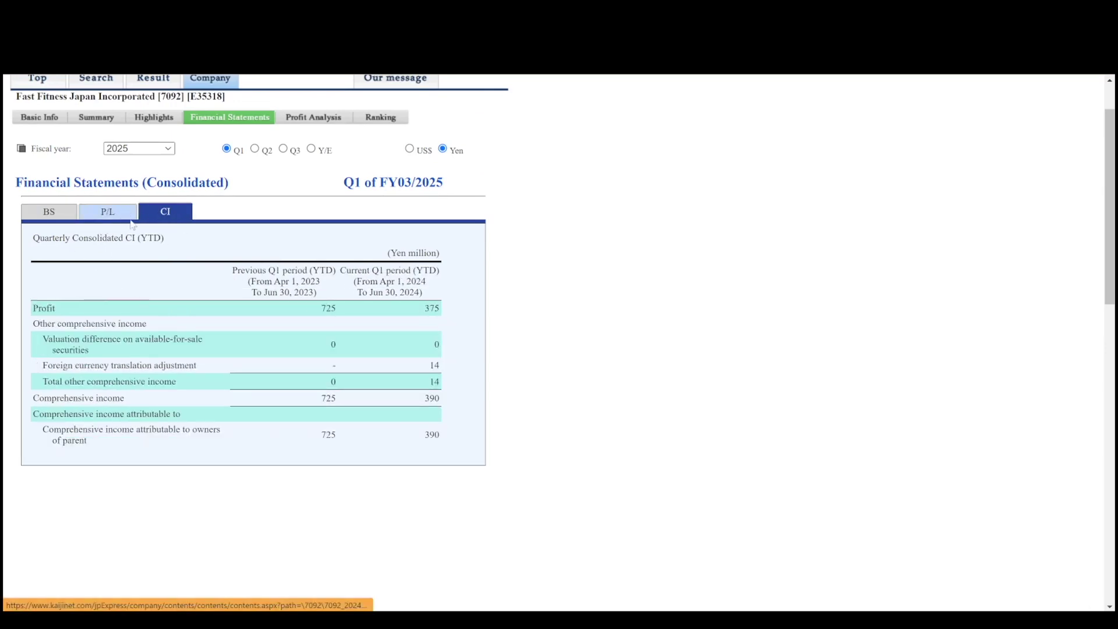
{"action": "left_click", "coordinate": [109, 214]}
{"action": "left_click", "coordinate": [63, 215]}
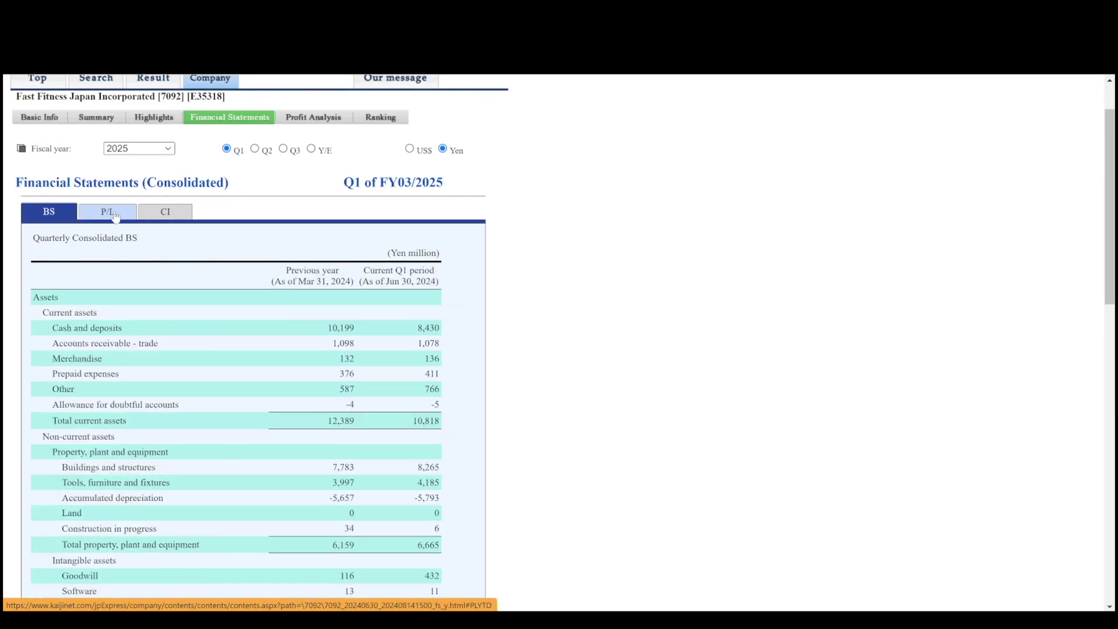
Step: Change the fiscal year of the financial statements to 2024
{"action": "scroll", "coordinate": [161, 220], "scroll_direction": "up", "scroll_amount": 1}
{"action": "left_click", "coordinate": [164, 215]}
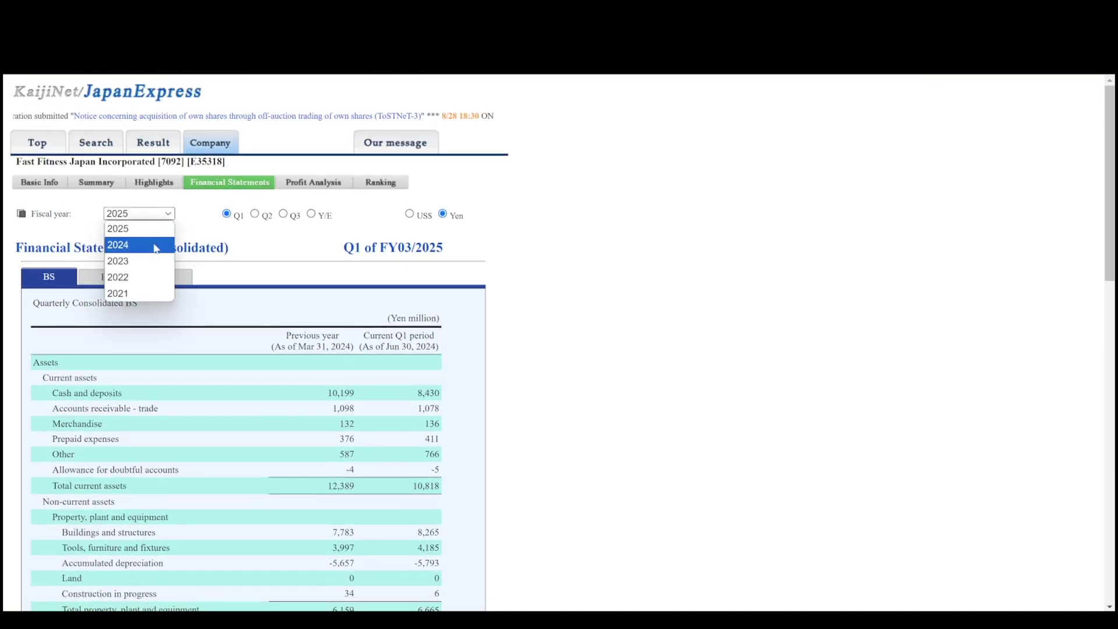
{"action": "left_click", "coordinate": [157, 242]}
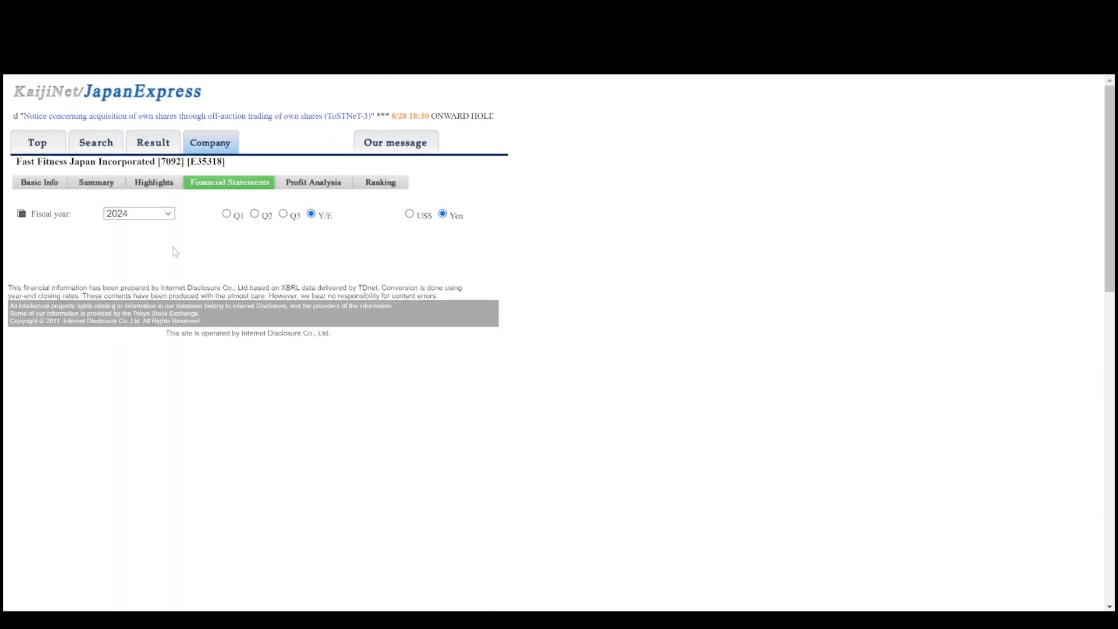
{"action": "scroll", "coordinate": [175, 269], "scroll_direction": "down", "scroll_amount": 1}
{"action": "scroll", "coordinate": [177, 268], "scroll_direction": "up", "scroll_amount": 1}
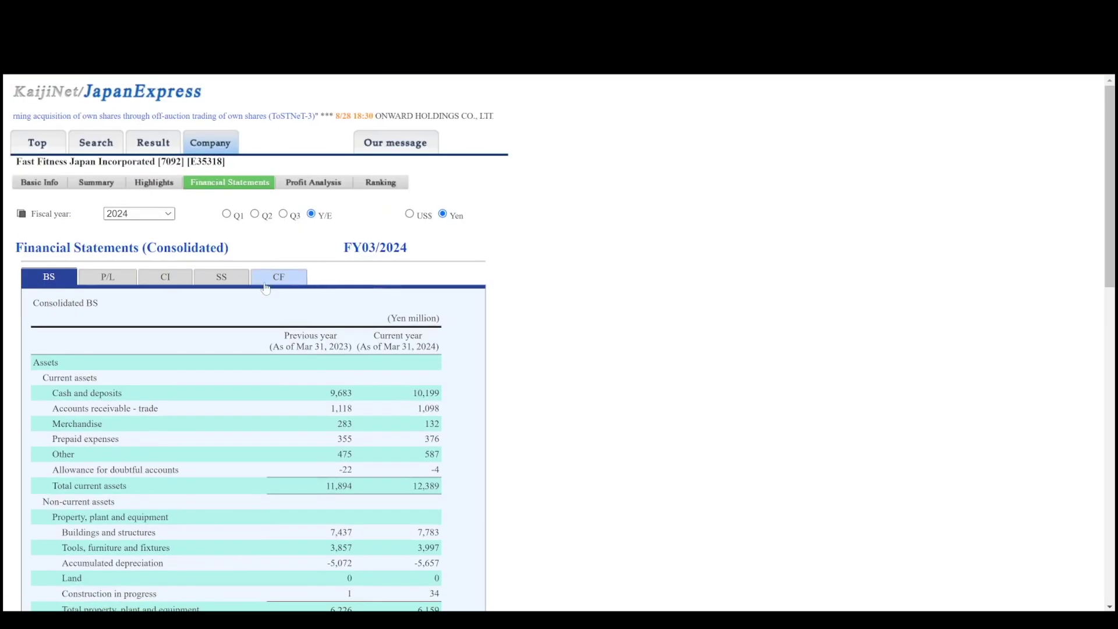
Step: Look through the 2024 year-end CF, SS, CI and P/L statements, and examine the consolidated balance sheet
{"action": "left_click", "coordinate": [278, 277]}
{"action": "left_click", "coordinate": [222, 277]}
{"action": "scroll", "coordinate": [326, 303], "scroll_direction": "down", "scroll_amount": 1}
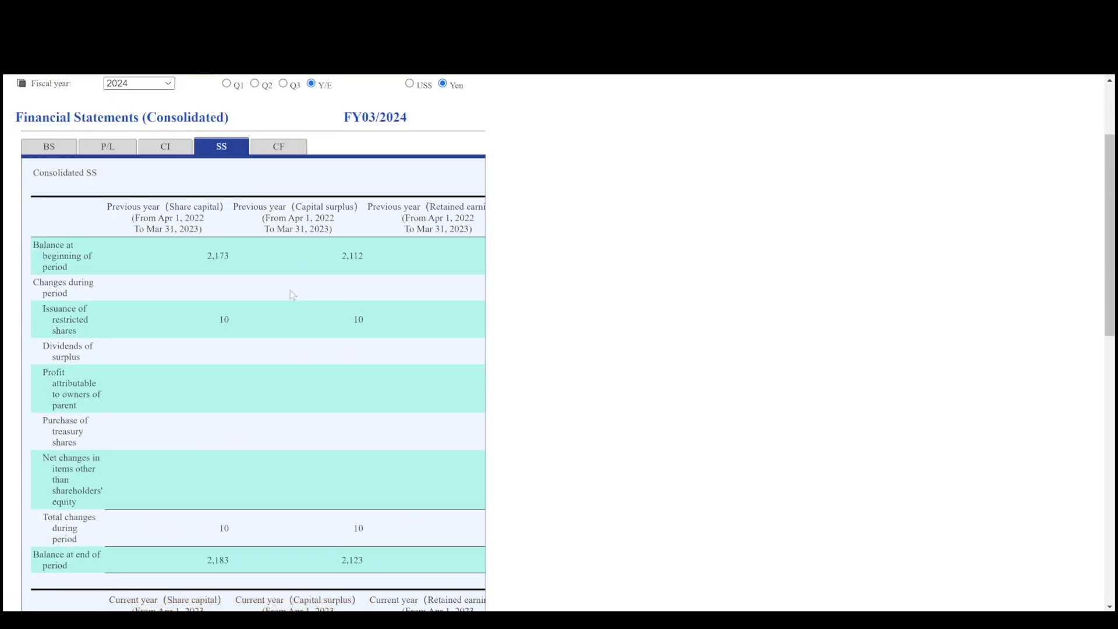
{"action": "scroll", "coordinate": [290, 290], "scroll_direction": "up", "scroll_amount": 1}
{"action": "left_click", "coordinate": [166, 277]}
{"action": "left_click", "coordinate": [108, 277]}
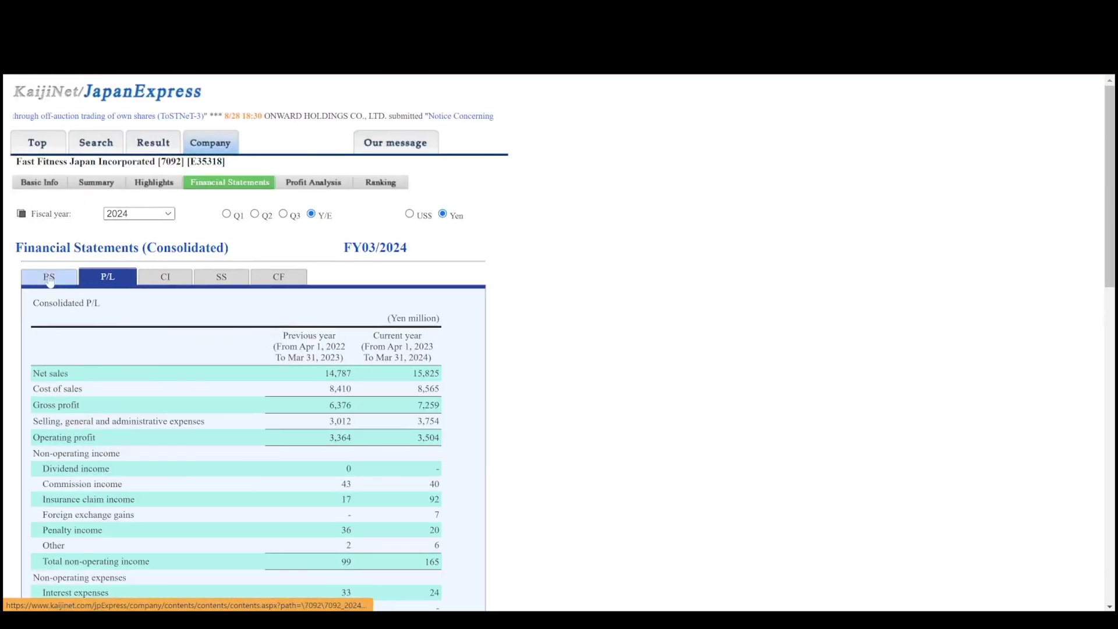
{"action": "left_click", "coordinate": [50, 277]}
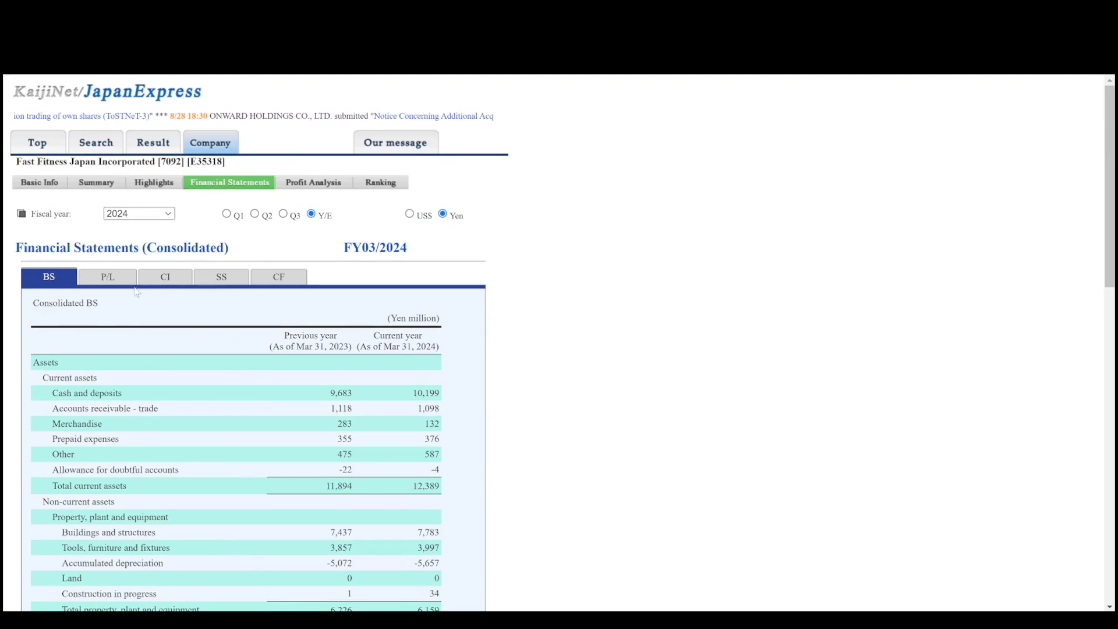
{"action": "scroll", "coordinate": [253, 306], "scroll_direction": "down", "scroll_amount": 8}
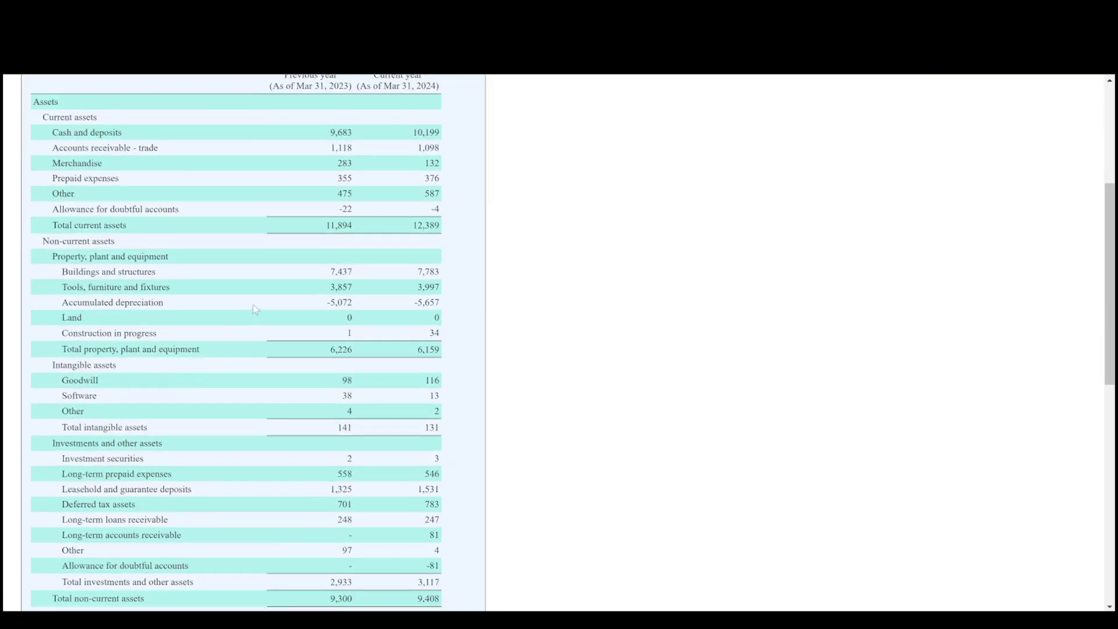
{"action": "scroll", "coordinate": [285, 323], "scroll_direction": "up", "scroll_amount": 8}
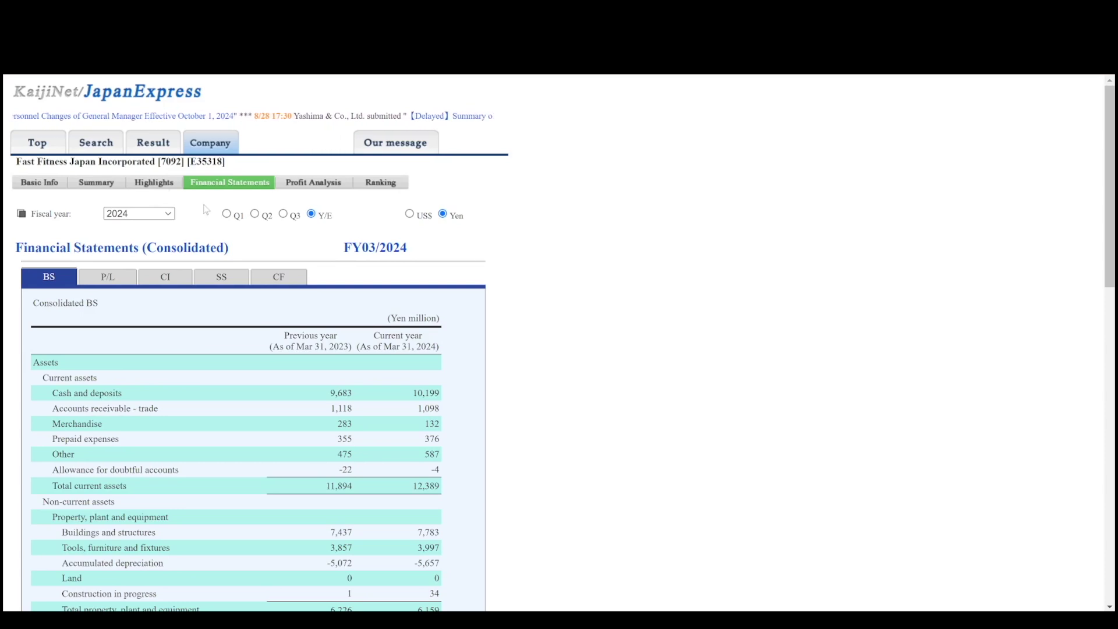
Step: View the share counts in the 2024 year-end summary, and set the Share Price in the Excel valuation sheet to 1275
{"action": "left_click", "coordinate": [65, 271]}
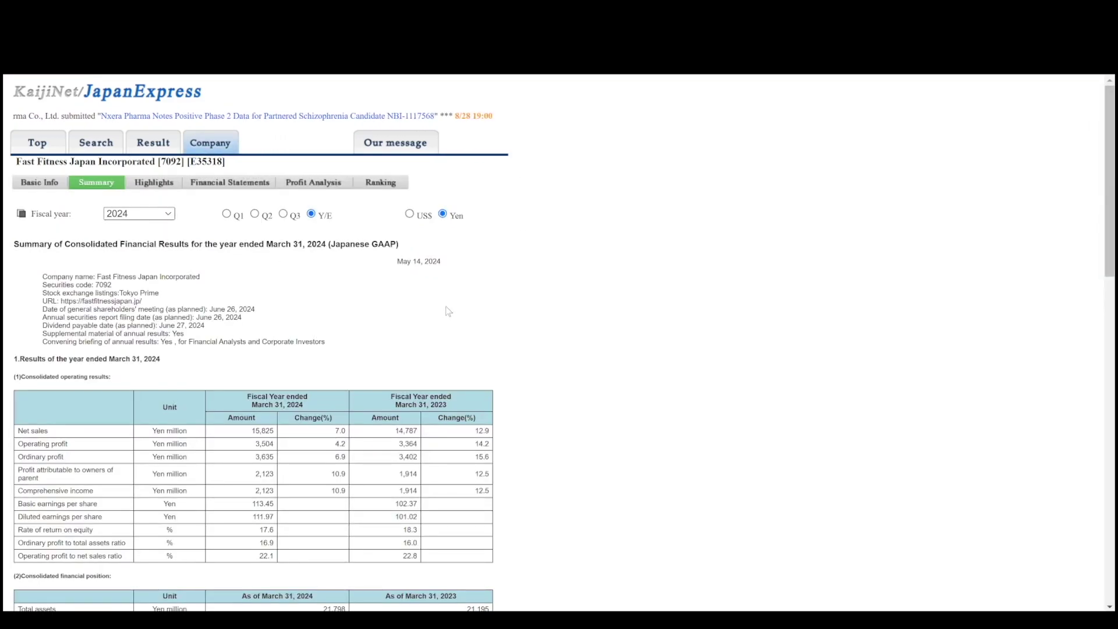
{"action": "scroll", "coordinate": [449, 312], "scroll_direction": "down", "scroll_amount": 15}
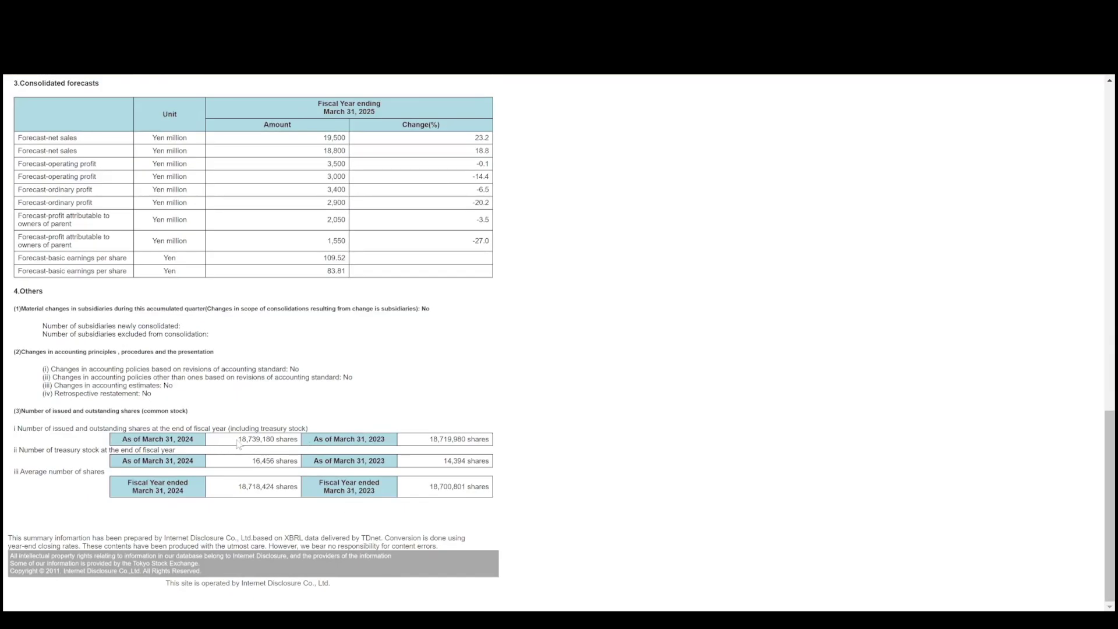
{"action": "key", "text": "alt+Tab"}
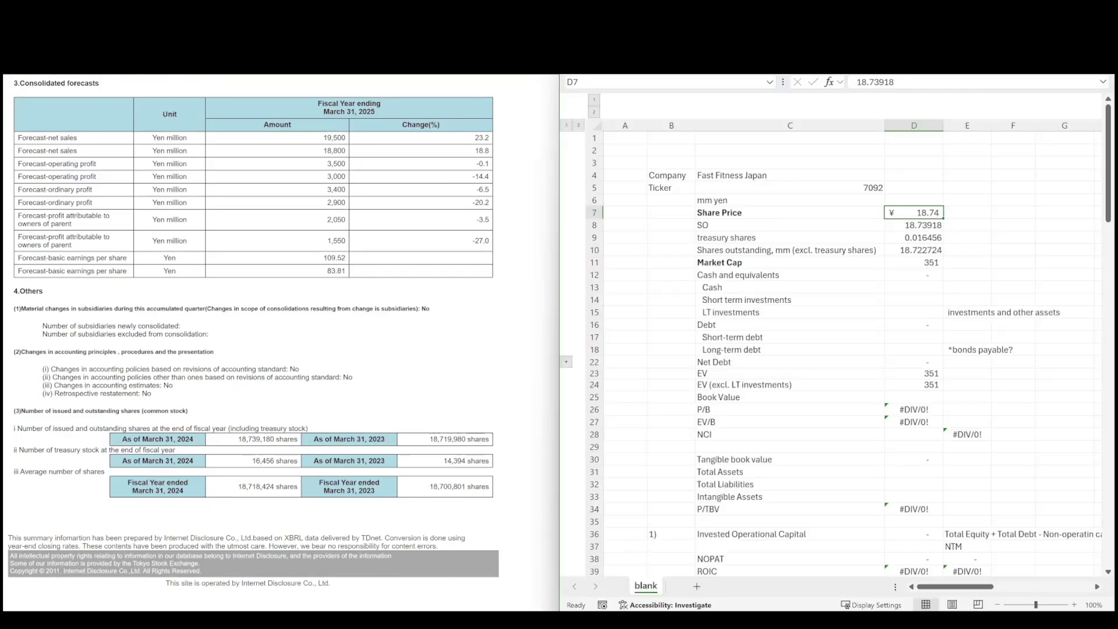
{"action": "type", "text": "1275"}
{"action": "key", "text": "Return"}
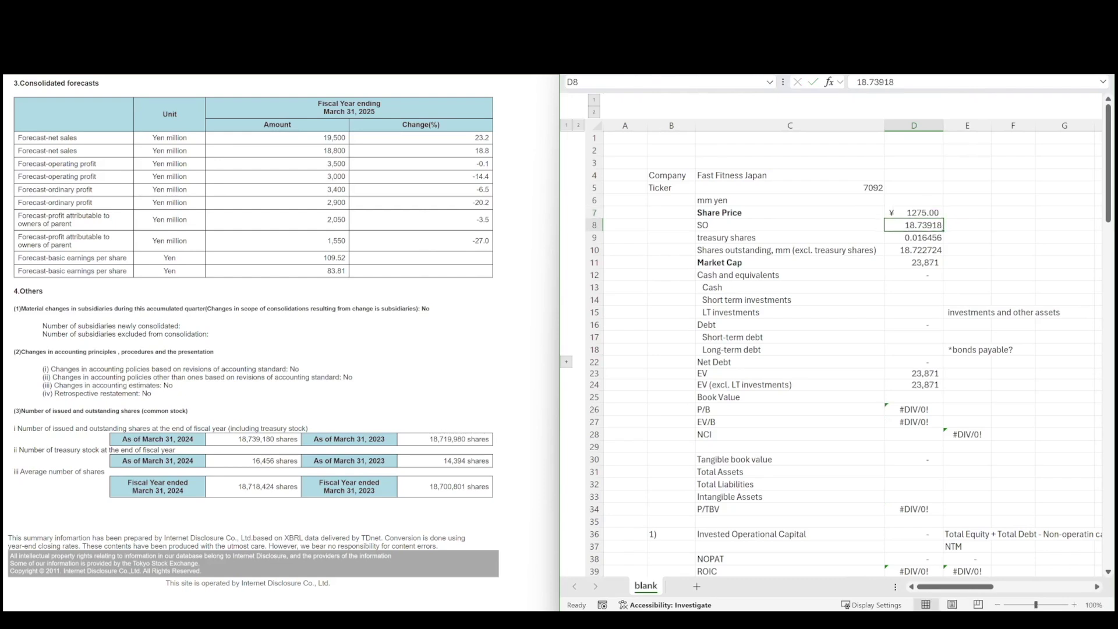
{"action": "left_click", "coordinate": [913, 262]}
{"action": "left_click", "coordinate": [789, 262]}
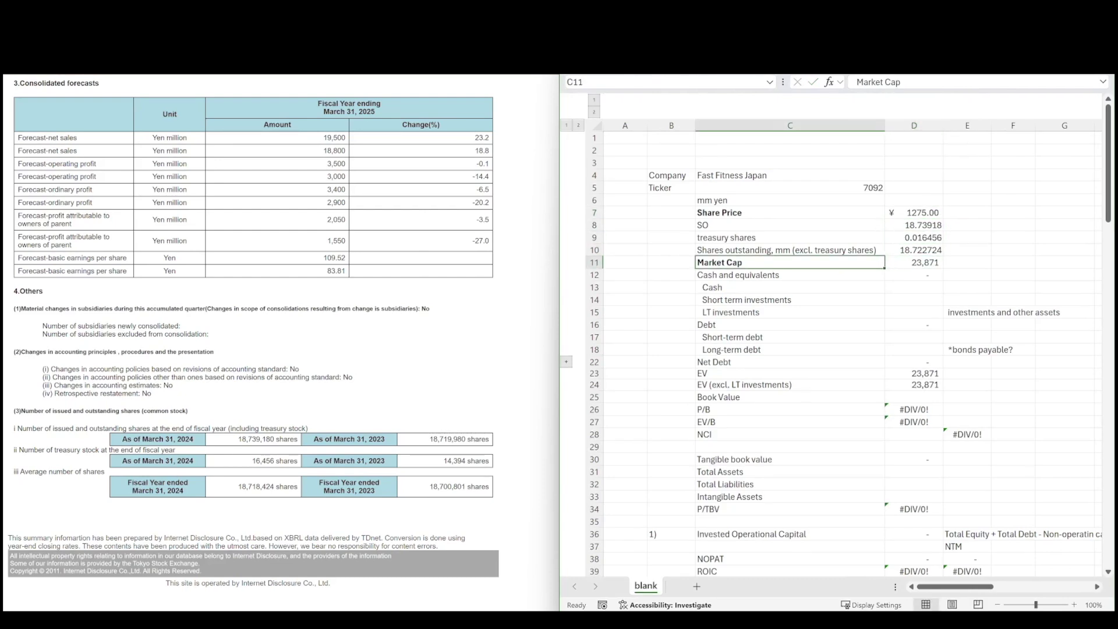
Step: Select the spreadsheet's Cash value cell, and switch to the browser to display the company's Q1 fiscal 2025 financial statements
{"action": "key", "text": "Right"}
{"action": "key", "text": "Down"}
{"action": "key", "text": "Down"}
{"action": "key", "text": "alt+Tab"}
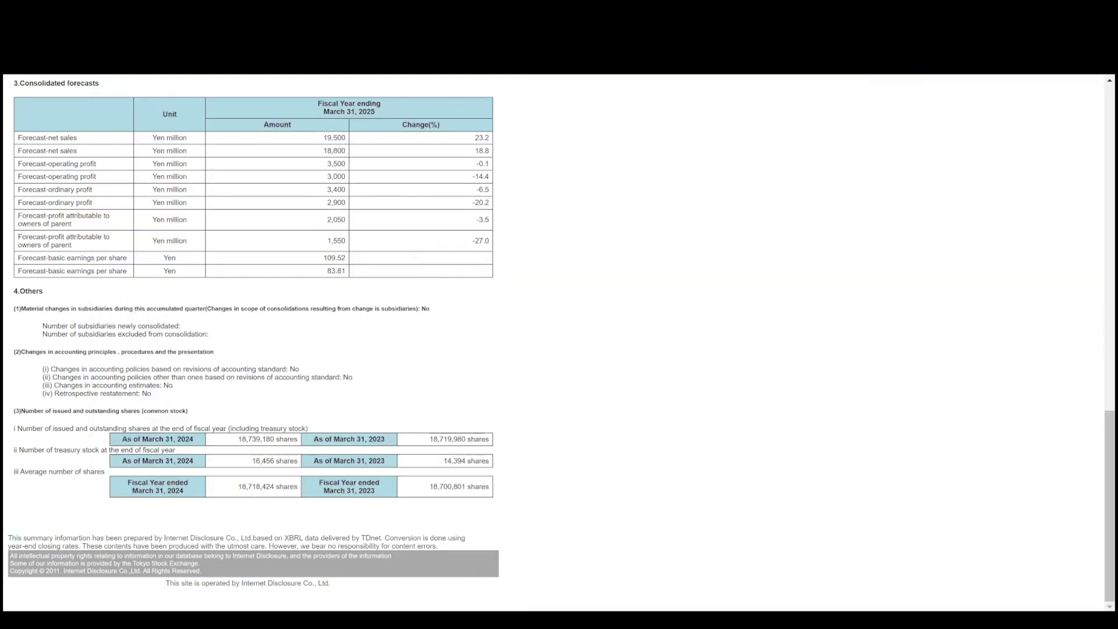
{"action": "scroll", "coordinate": [129, 151], "scroll_direction": "up", "scroll_amount": 15}
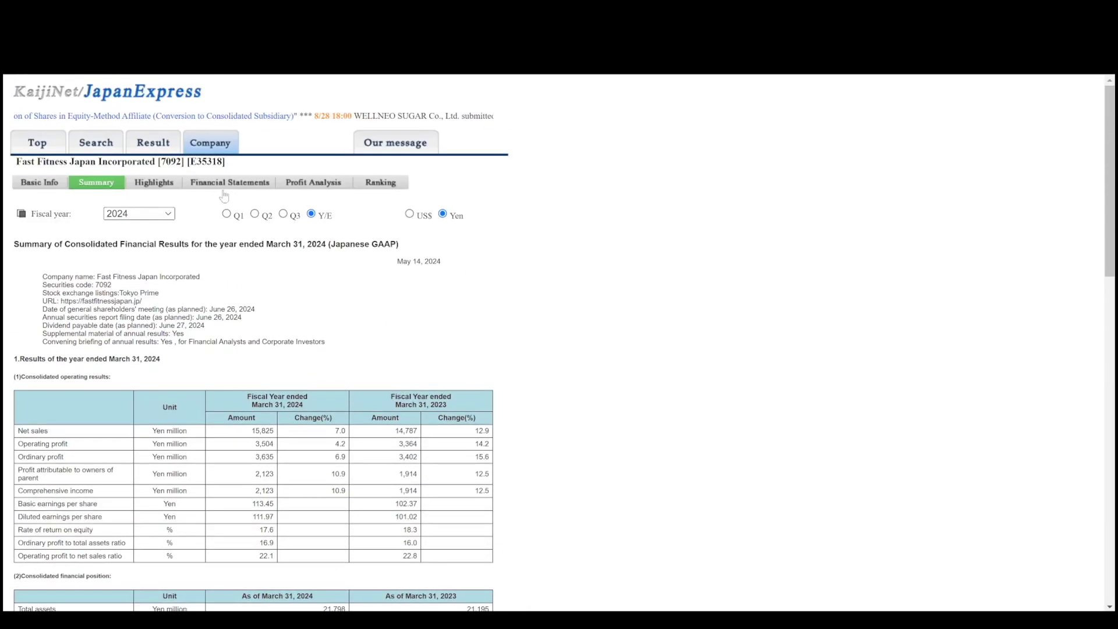
{"action": "left_click", "coordinate": [214, 183]}
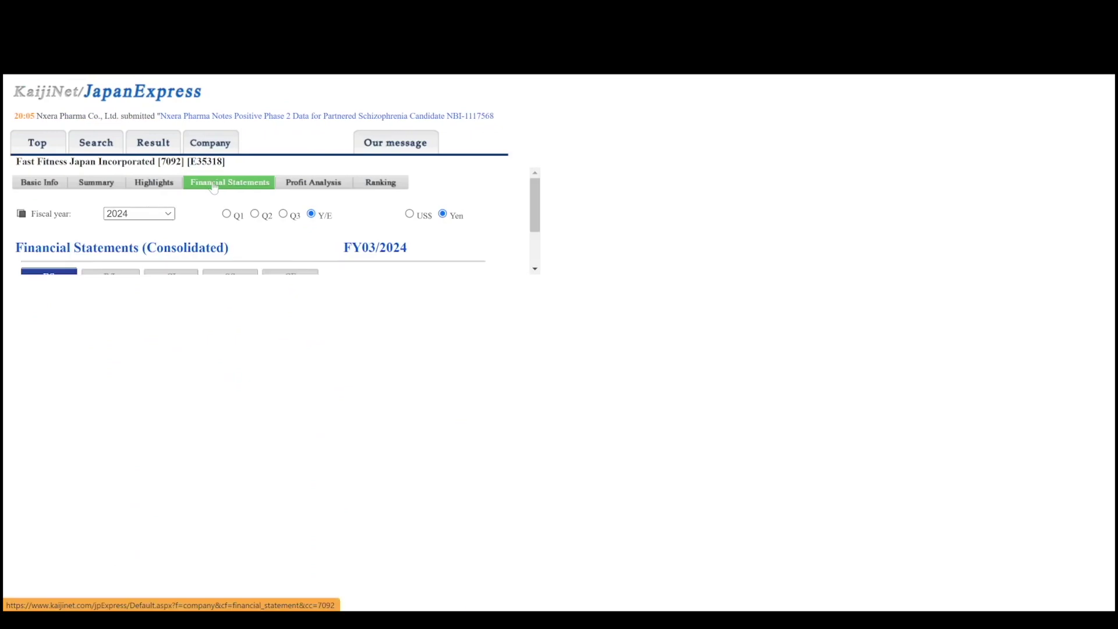
{"action": "scroll", "coordinate": [179, 322], "scroll_direction": "down", "scroll_amount": 2}
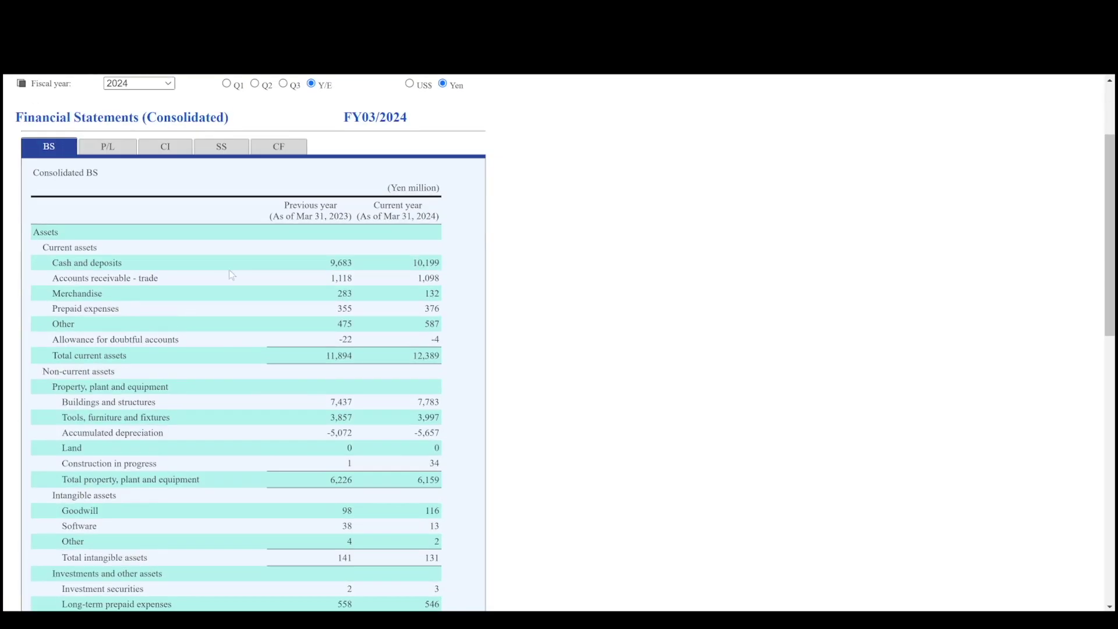
{"action": "scroll", "coordinate": [312, 283], "scroll_direction": "up", "scroll_amount": 2}
{"action": "left_click", "coordinate": [156, 217]}
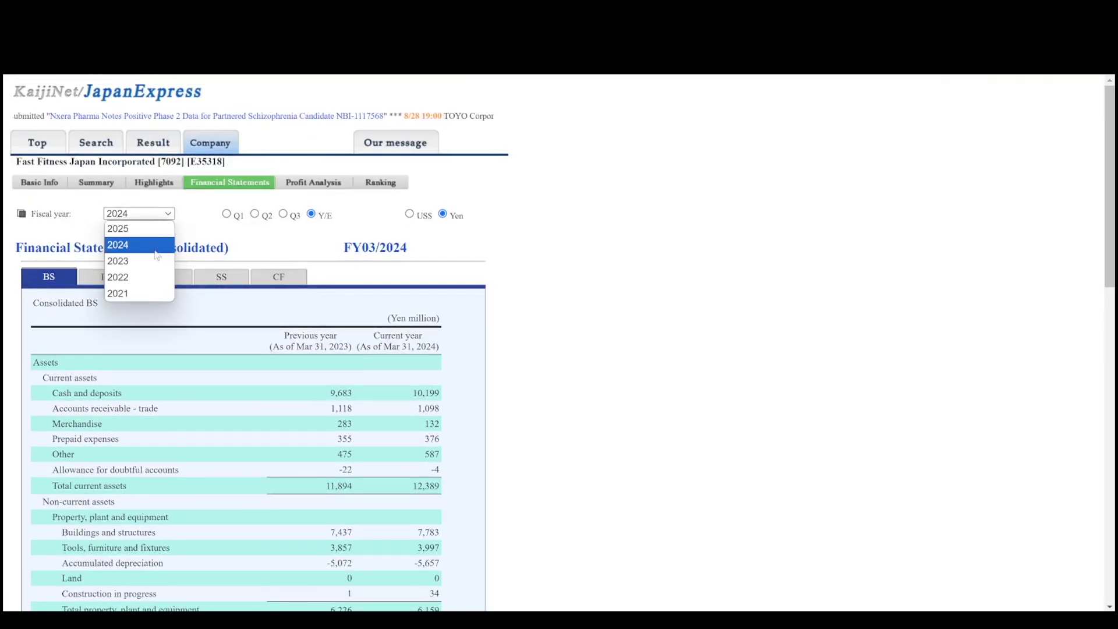
{"action": "left_click", "coordinate": [158, 230]}
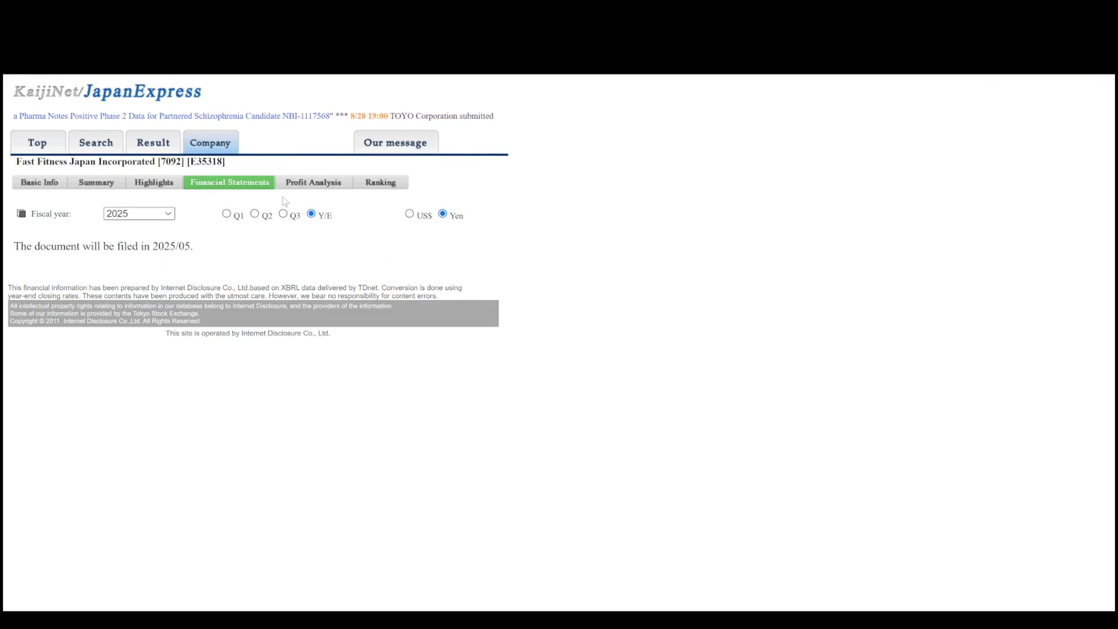
{"action": "left_click", "coordinate": [228, 215]}
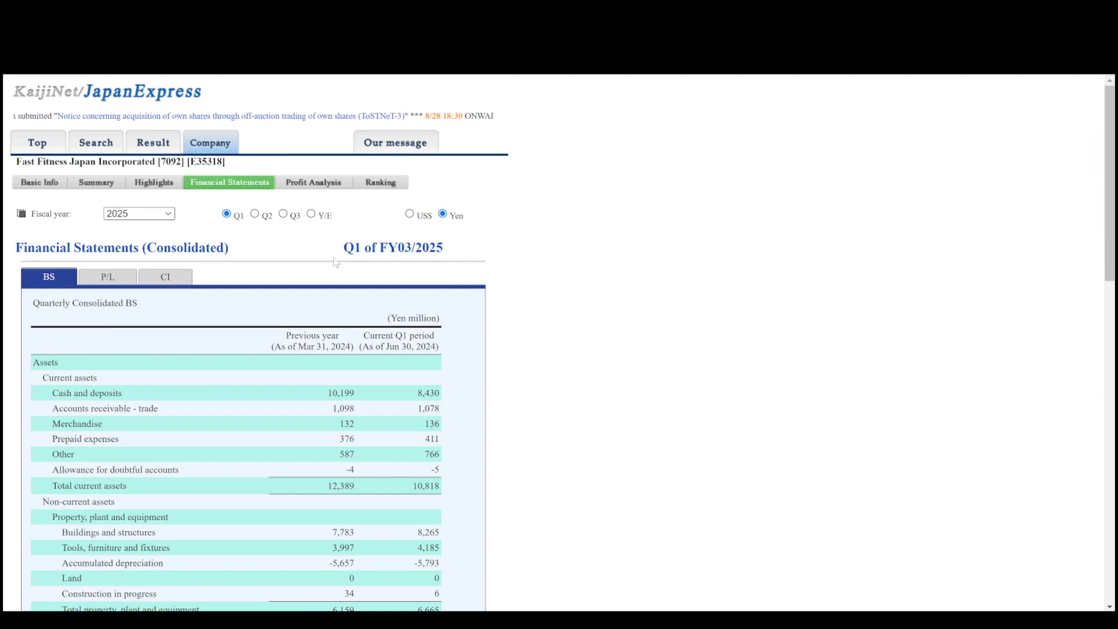
Step: Enter 8430 as Cash in the spreadsheet, taken from the cash and deposits of the current Q1 period
{"action": "scroll", "coordinate": [271, 231], "scroll_direction": "down", "scroll_amount": 3}
{"action": "scroll", "coordinate": [354, 267], "scroll_direction": "down", "scroll_amount": 2}
{"action": "key", "text": "alt+Tab"}
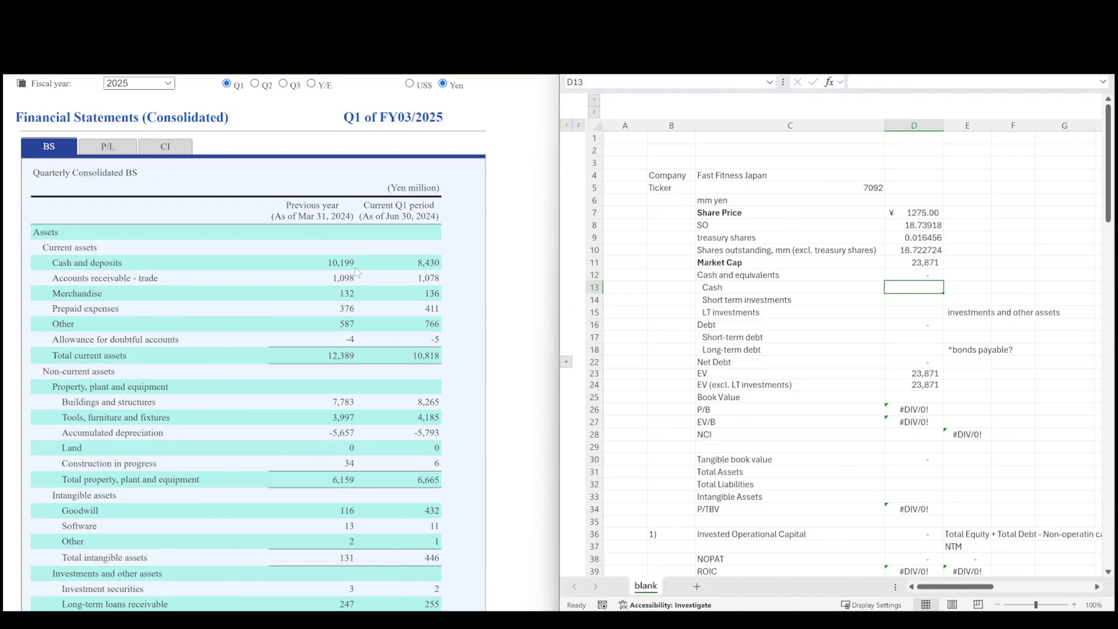
{"action": "type", "text": "8430"}
{"action": "key", "text": "Return"}
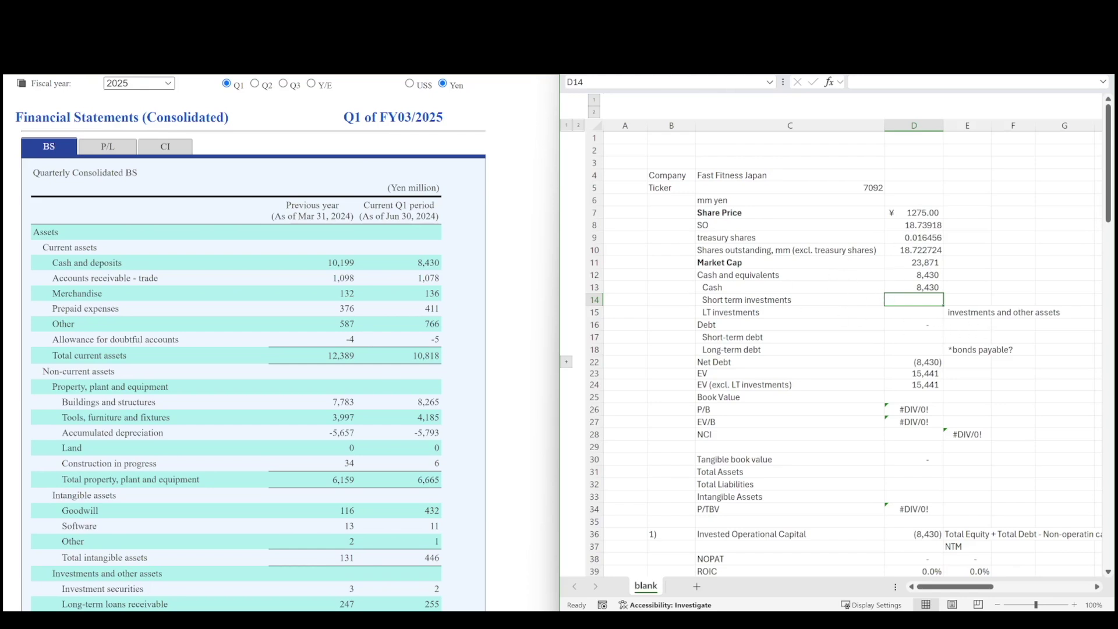
Step: Enter 2 as LT investments, using the current-period investment securities on the balance sheet
{"action": "scroll", "coordinate": [382, 326], "scroll_direction": "down", "scroll_amount": 3}
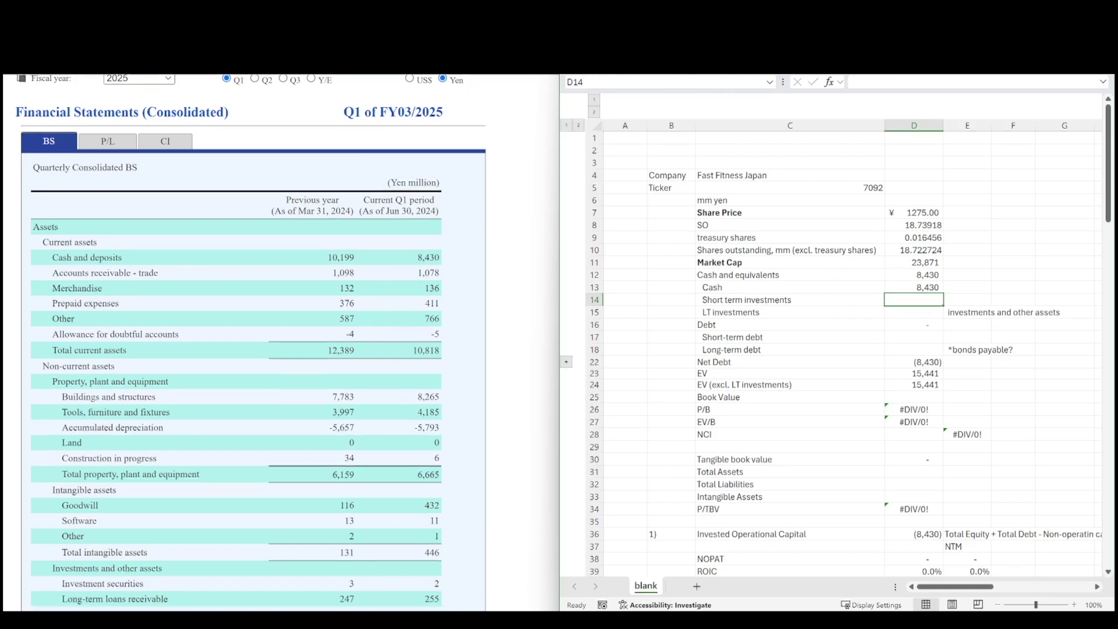
{"action": "scroll", "coordinate": [431, 356], "scroll_direction": "down", "scroll_amount": 2}
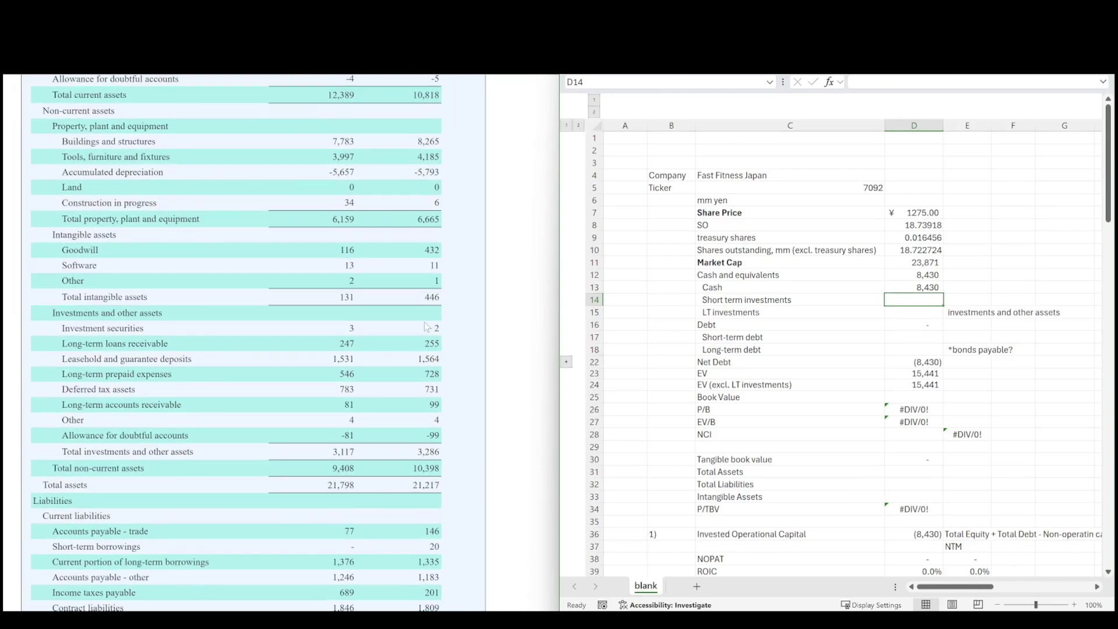
{"action": "key", "text": "Down"}
{"action": "type", "text": "2"}
{"action": "key", "text": "Return"}
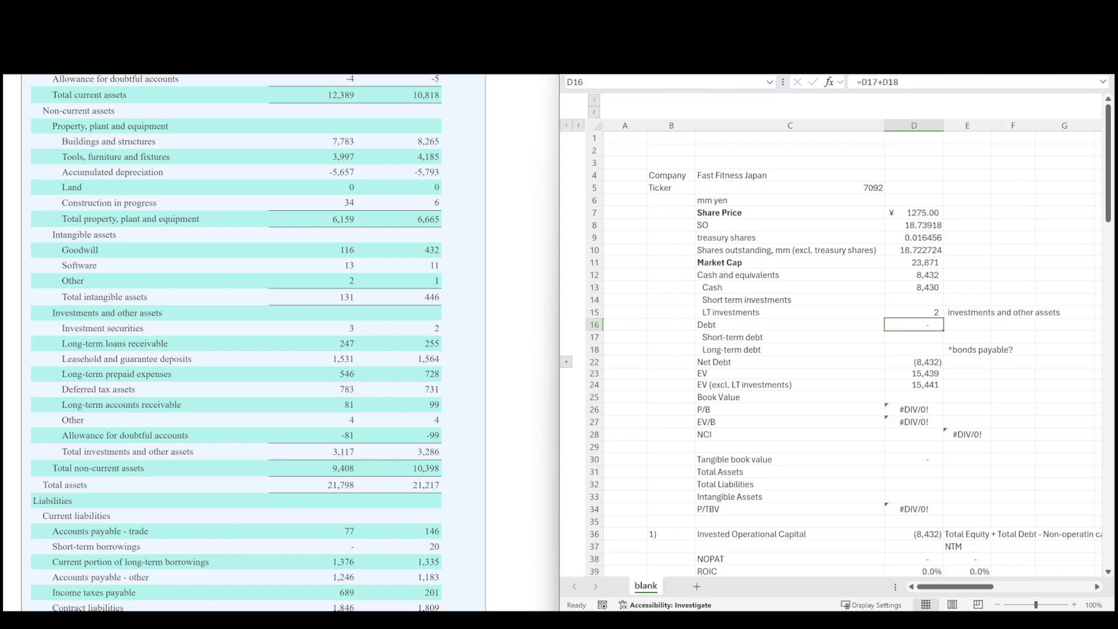
Step: Enter Short-term debt as +20+1335, adding short-term borrowings and the current portion of long-term borrowings
{"action": "scroll", "coordinate": [451, 367], "scroll_direction": "down", "scroll_amount": 4}
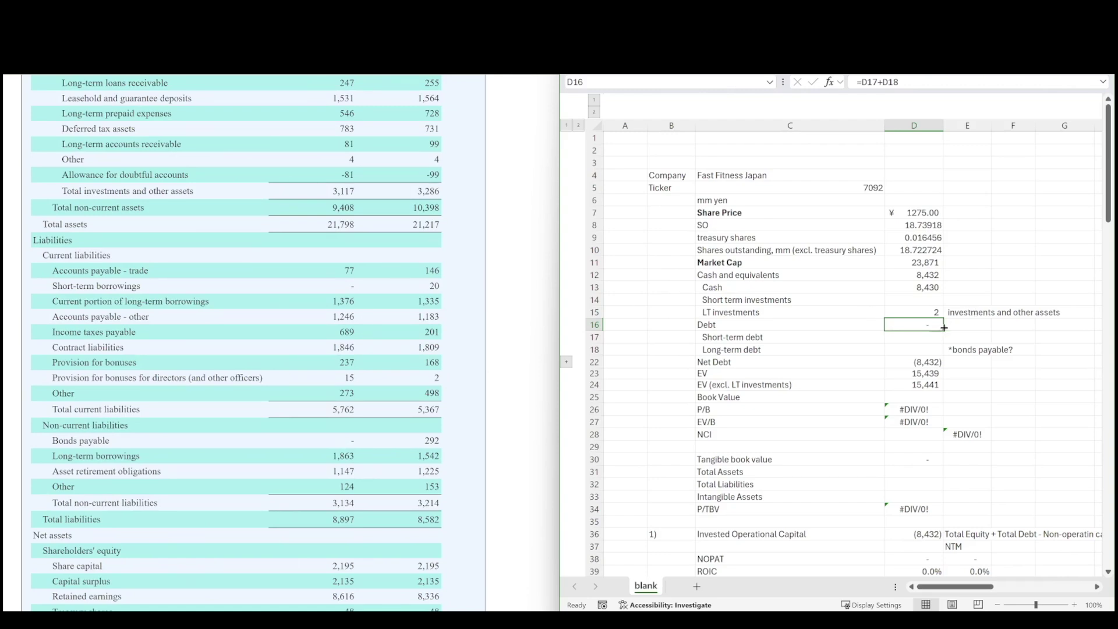
{"action": "key", "text": "Down"}
{"action": "type", "text": "+20"}
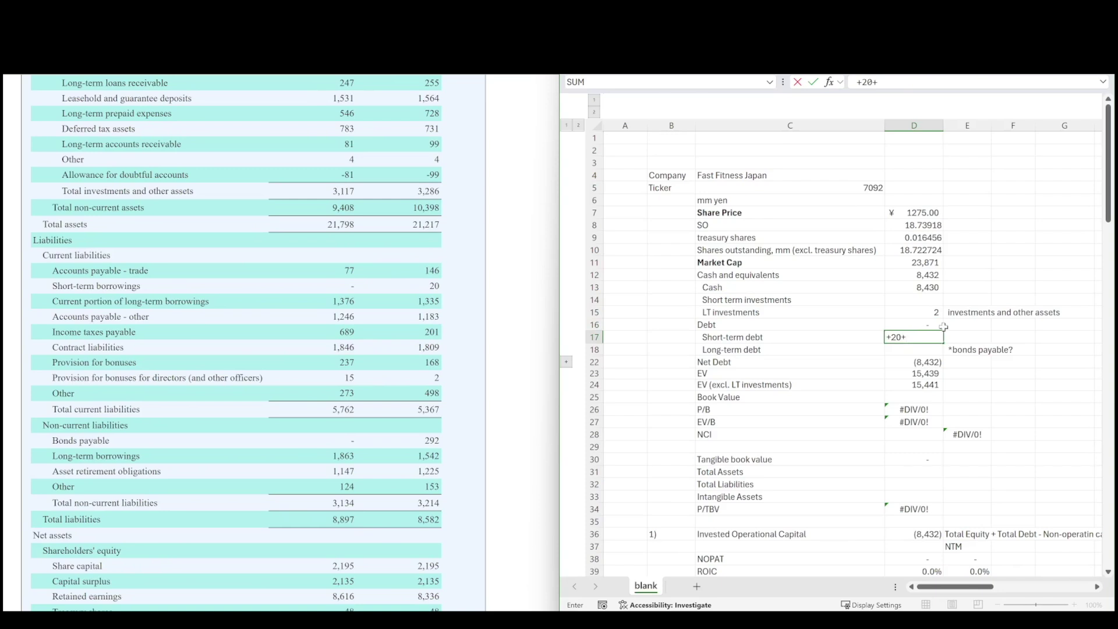
{"action": "type", "text": "+1335"}
{"action": "key", "text": "Return"}
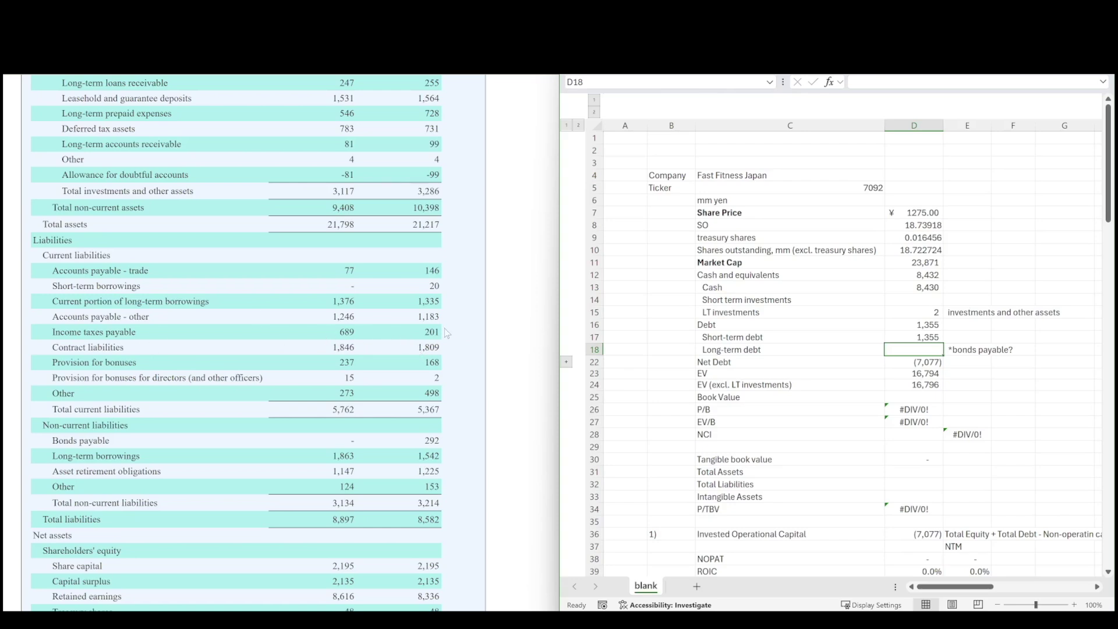
Step: Add the note "contract liabilities?" beside the Short-term debt value
{"action": "key", "text": "Up"}
{"action": "key", "text": "Right"}
{"action": "type", "text": "co"}
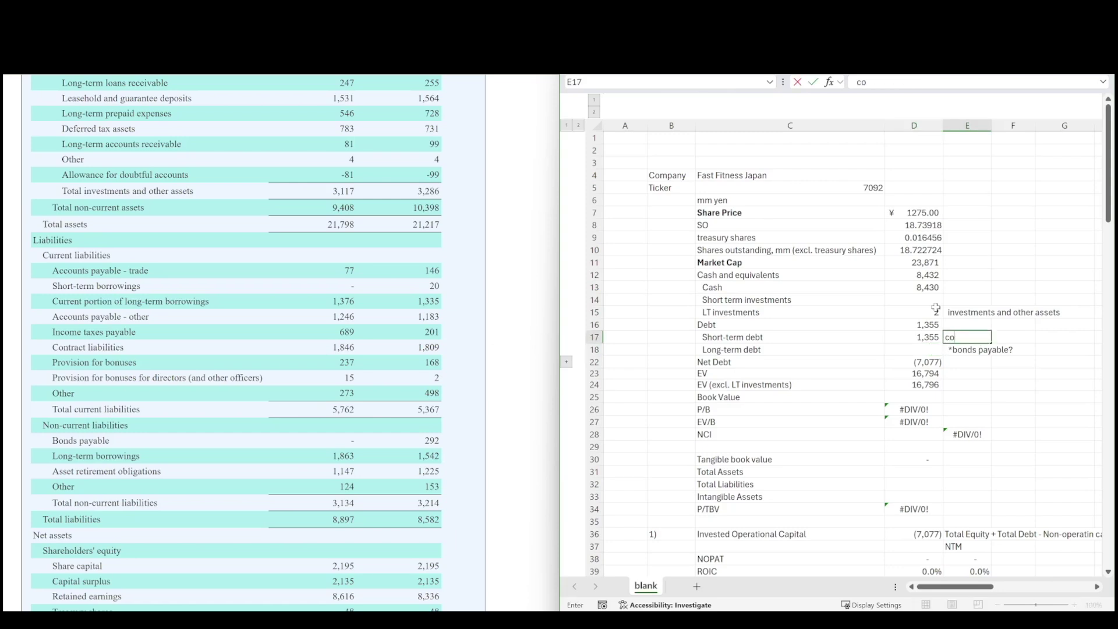
{"action": "type", "text": "ntract lib"}
{"action": "key", "text": "BackSpace"}
{"action": "key", "text": "BackSpace"}
{"action": "key", "text": "BackSpace"}
{"action": "type", "text": "bilities"}
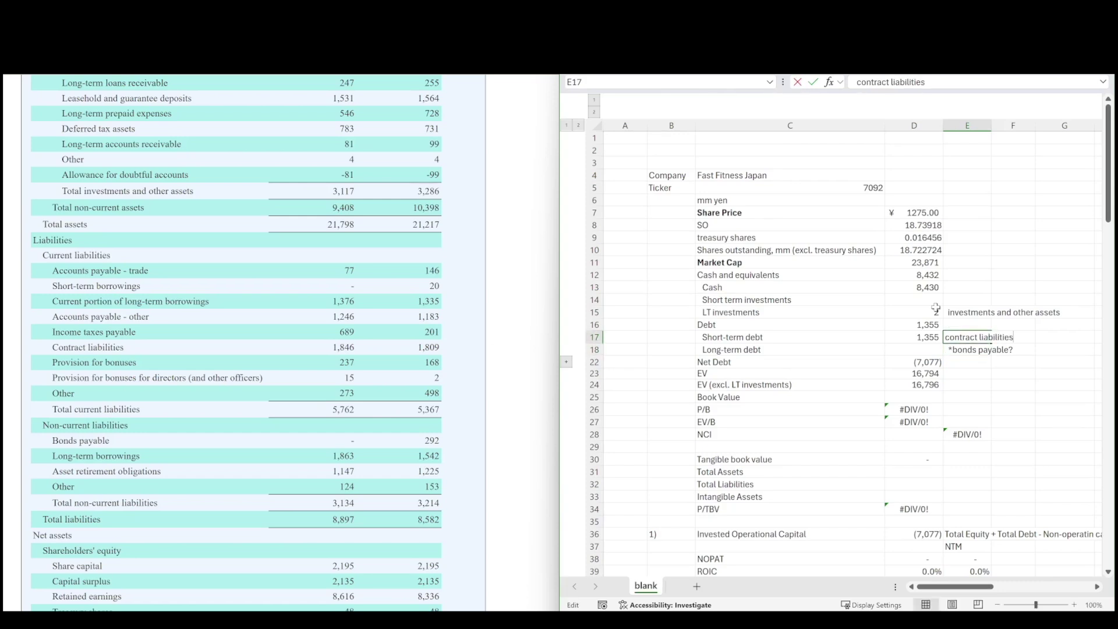
{"action": "type", "text": "?"}
{"action": "key", "text": "Return"}
Step: Enter Long-term debt as +292+1542, adding current-period bonds payable and long-term borrowings
{"action": "key", "text": "Left"}
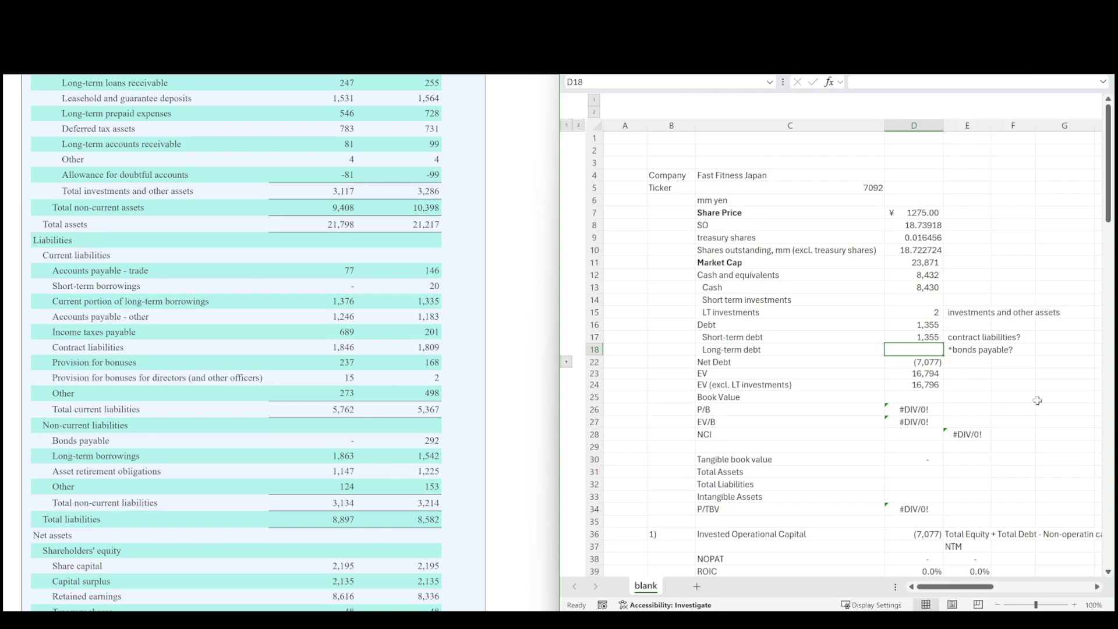
{"action": "type", "text": "+292+"}
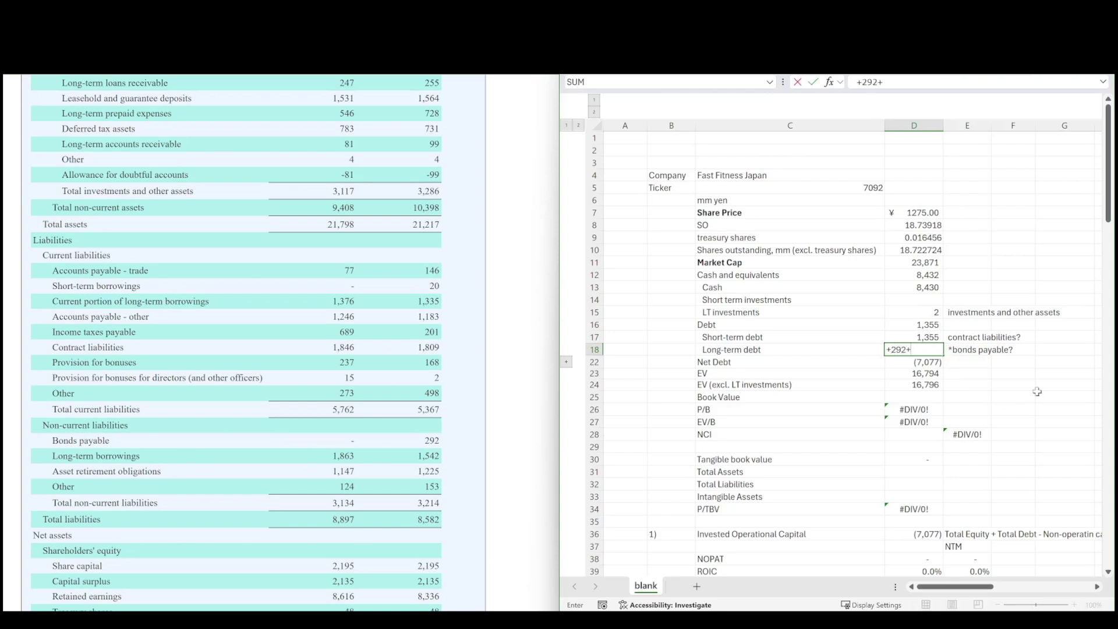
{"action": "type", "text": "1542"}
{"action": "key", "text": "Return"}
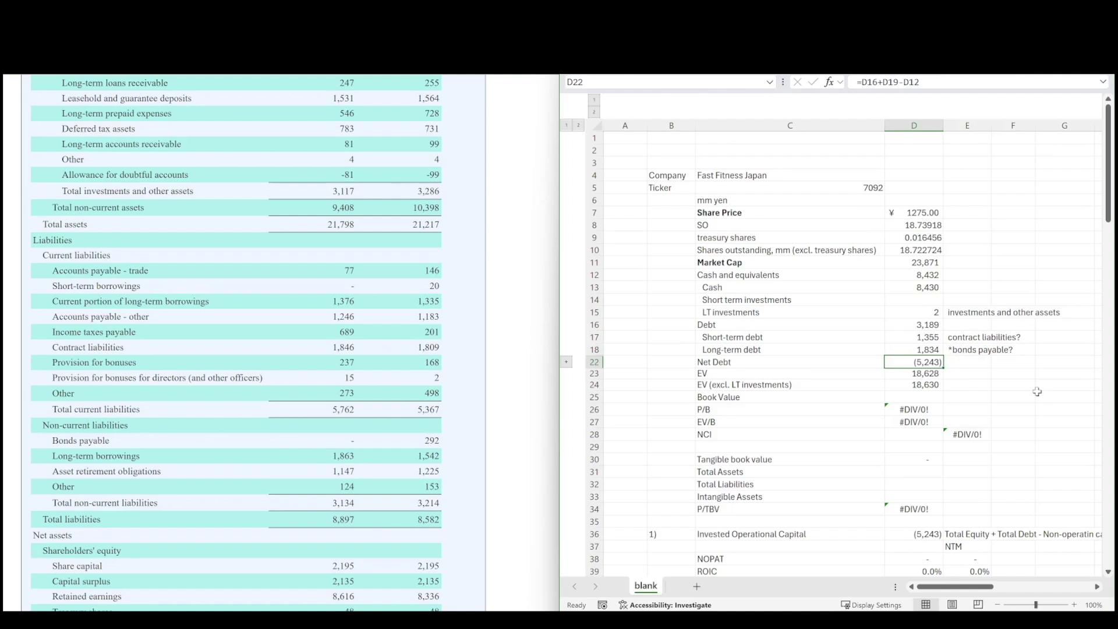
{"action": "key", "text": "Down"}
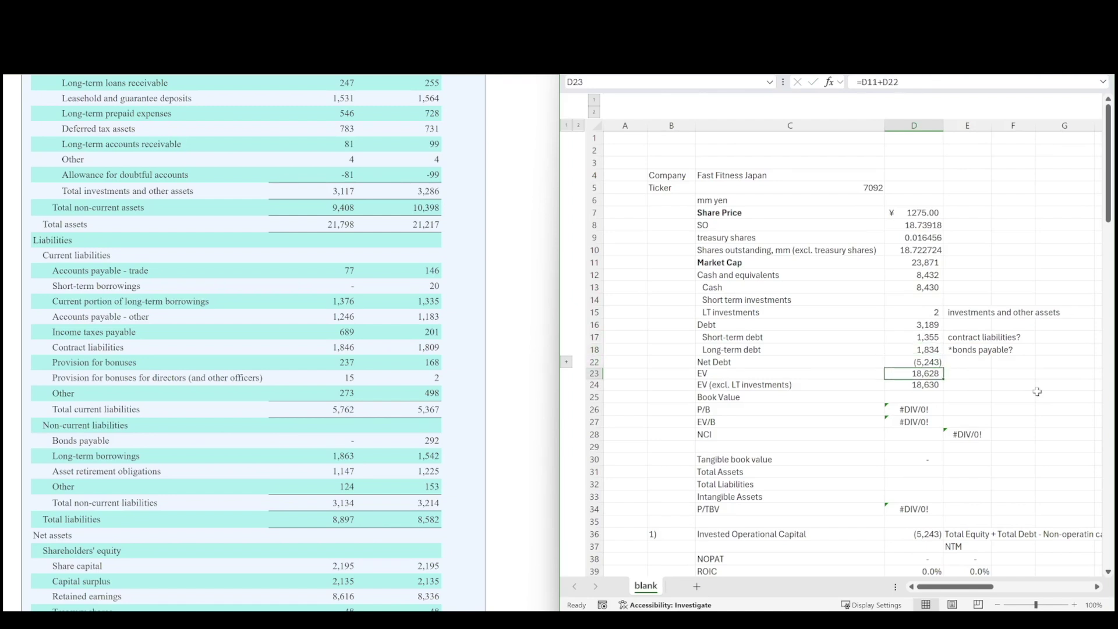
{"action": "key", "text": "Up"}
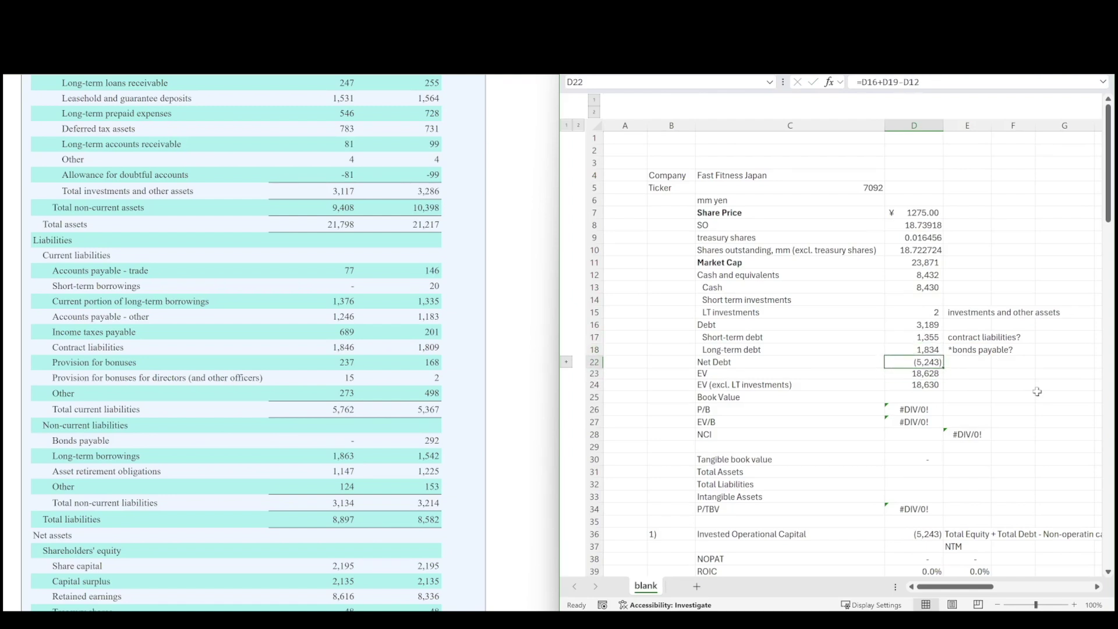
{"action": "key", "text": "Right"}
{"action": "key", "text": "Up"}
{"action": "key", "text": "Left"}
{"action": "key", "text": "Down"}
Step: Enter 12619 as Book Value, taken from the current-period total shareholders' equity in the balance sheet's net assets section
{"action": "scroll", "coordinate": [548, 474], "scroll_direction": "down", "scroll_amount": 3}
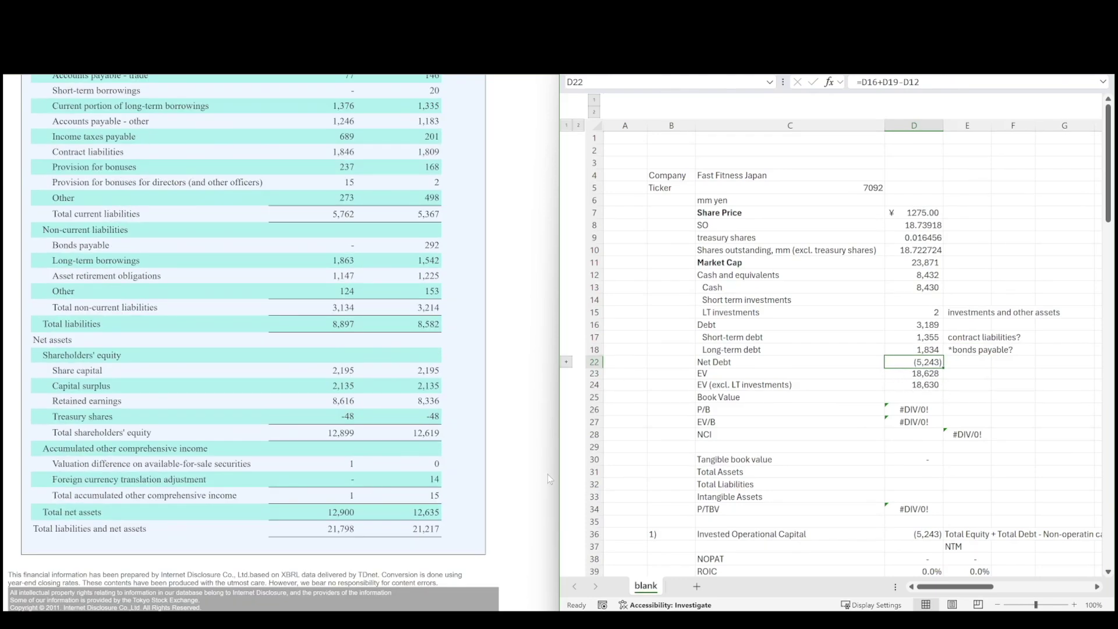
{"action": "key", "text": "Down"}
{"action": "key", "text": "Down"}
{"action": "key", "text": "Down"}
{"action": "type", "text": "12619"}
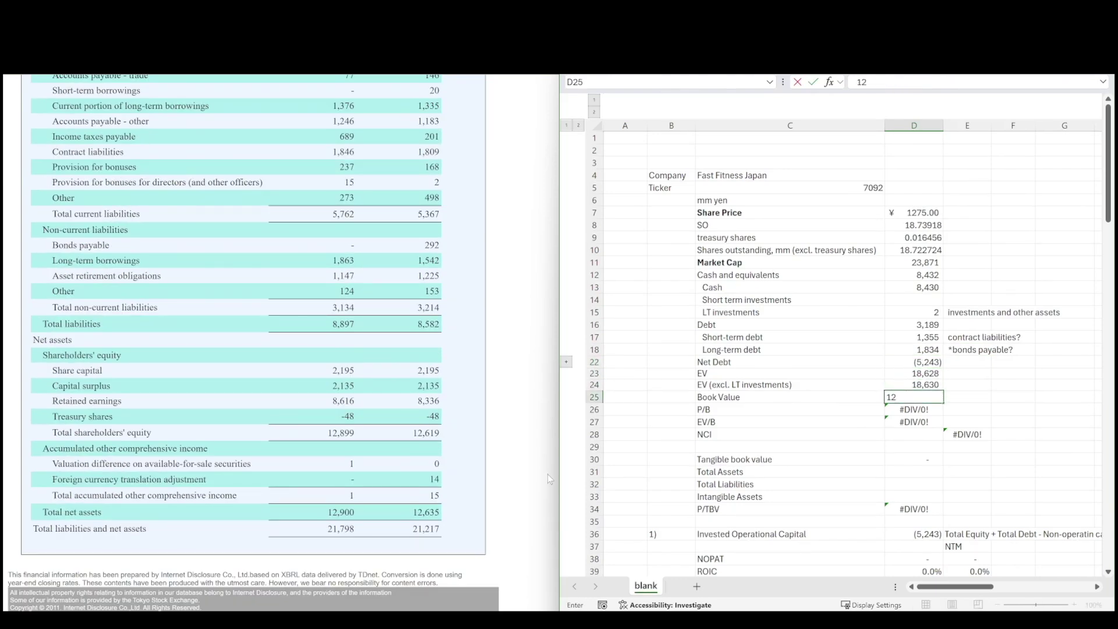
{"action": "key", "text": "Return"}
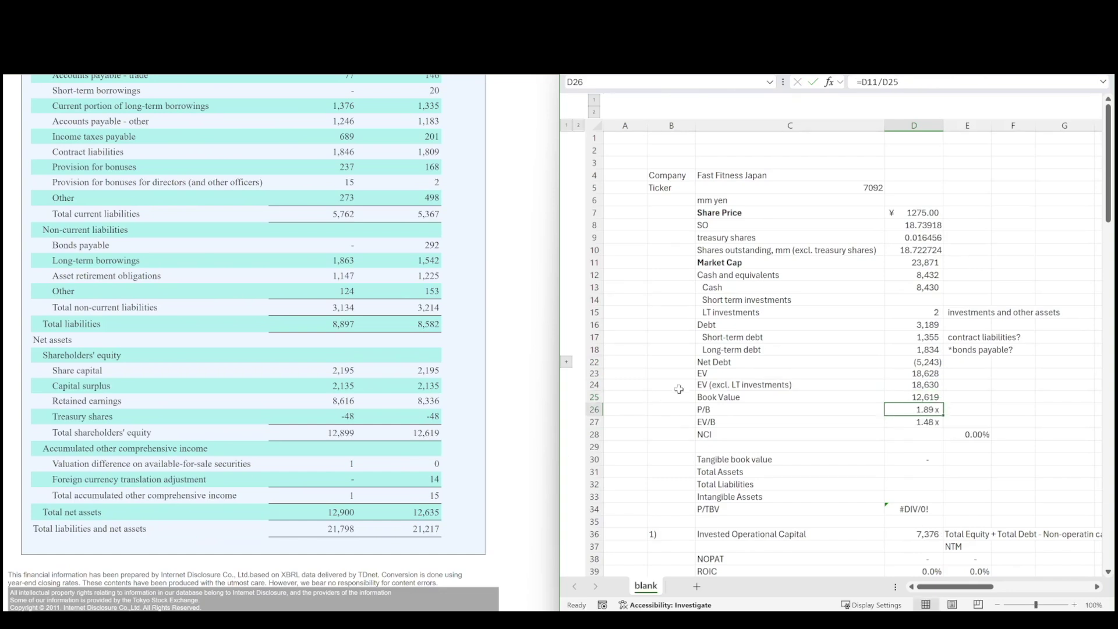
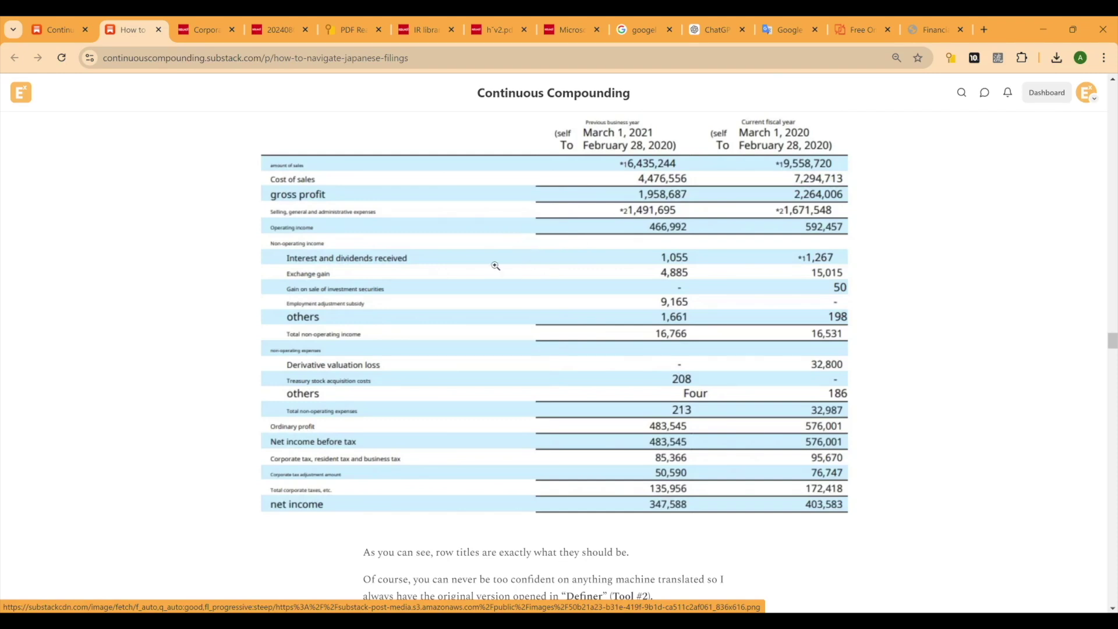
Step: Switch to the Round One quarterly report in the Definer PDF reader and examine its balance sheet and income statement
{"action": "scroll", "coordinate": [512, 271], "scroll_direction": "down", "scroll_amount": 1}
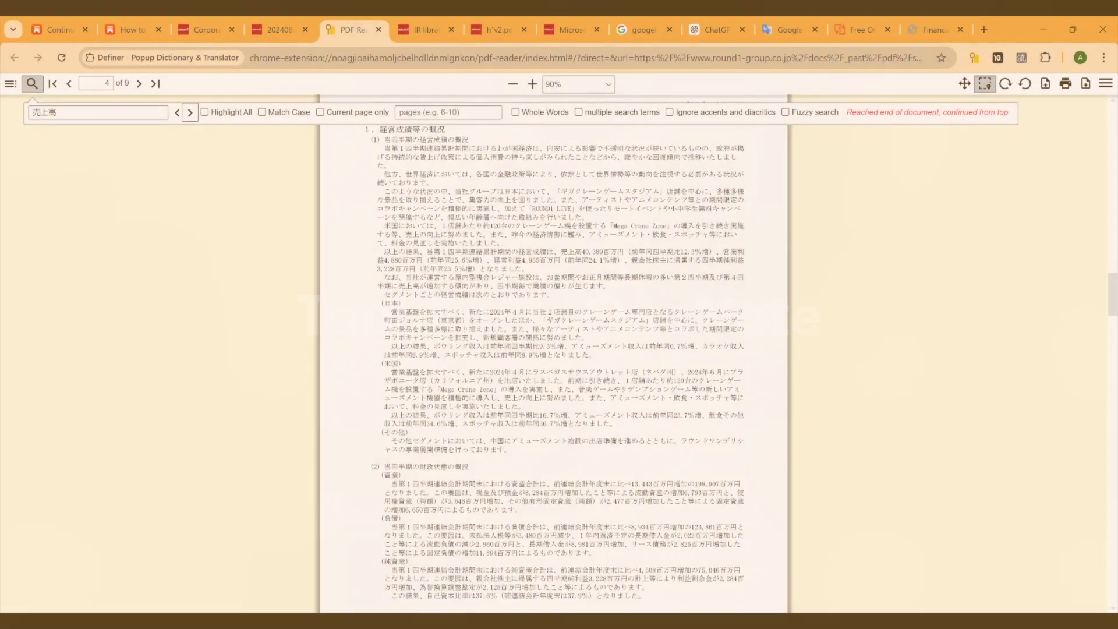
{"action": "scroll", "coordinate": [439, 320], "scroll_direction": "down", "scroll_amount": 15}
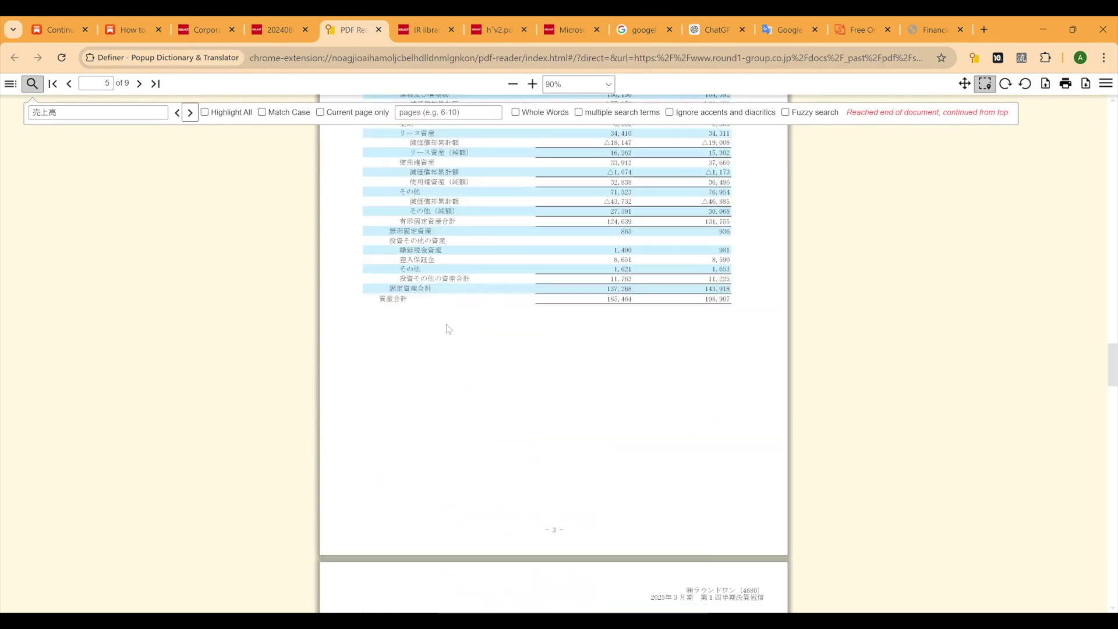
{"action": "scroll", "coordinate": [438, 323], "scroll_direction": "up", "scroll_amount": 2}
{"action": "left_click_drag", "start_coordinate": [417, 266], "coordinate": [459, 268]}
{"action": "left_click", "coordinate": [686, 293]}
{"action": "scroll", "coordinate": [687, 293], "scroll_direction": "down", "scroll_amount": 10}
{"action": "scroll", "coordinate": [686, 294], "scroll_direction": "down", "scroll_amount": 5}
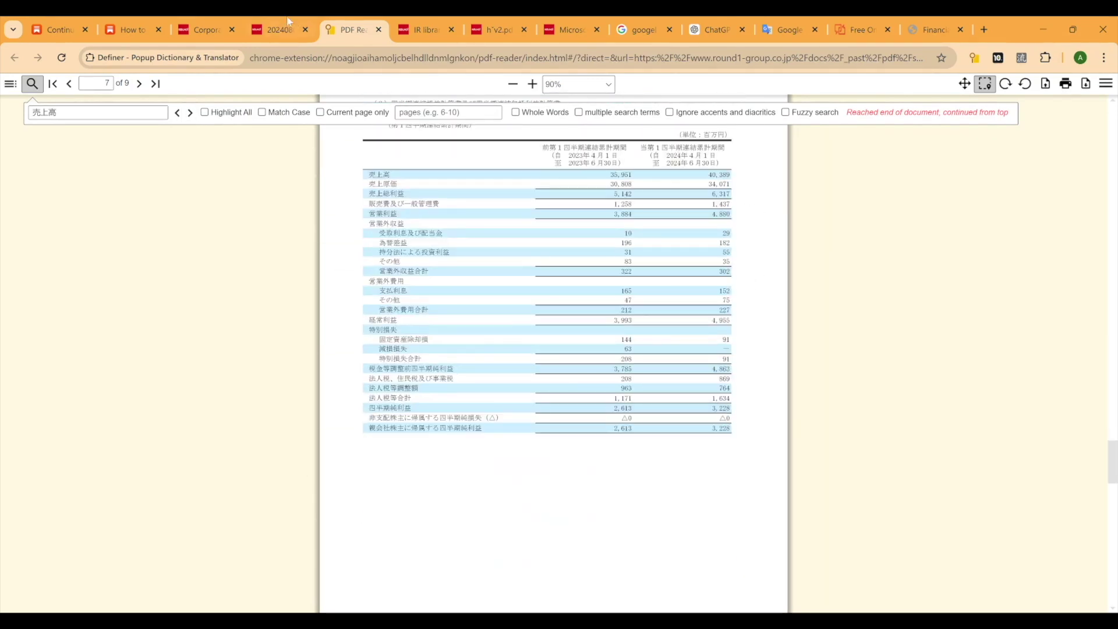
Step: Return to the article on navigating Japanese filings and read the "Tool #4: OneNote" section on translating text in images
{"action": "left_click", "coordinate": [140, 24]}
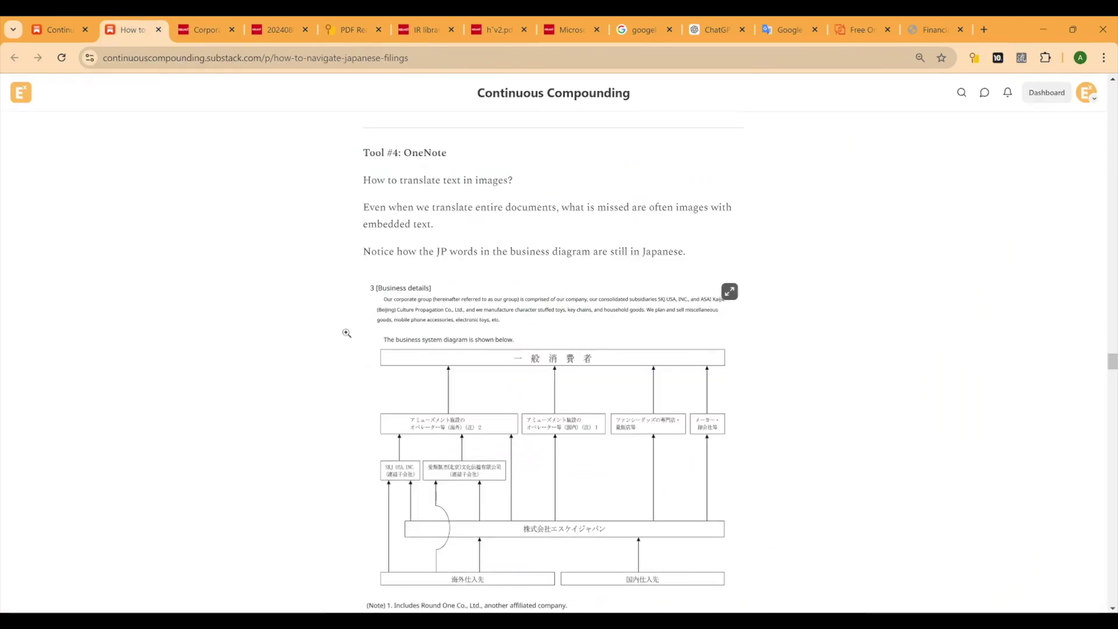
{"action": "scroll", "coordinate": [443, 362], "scroll_direction": "down", "scroll_amount": 2}
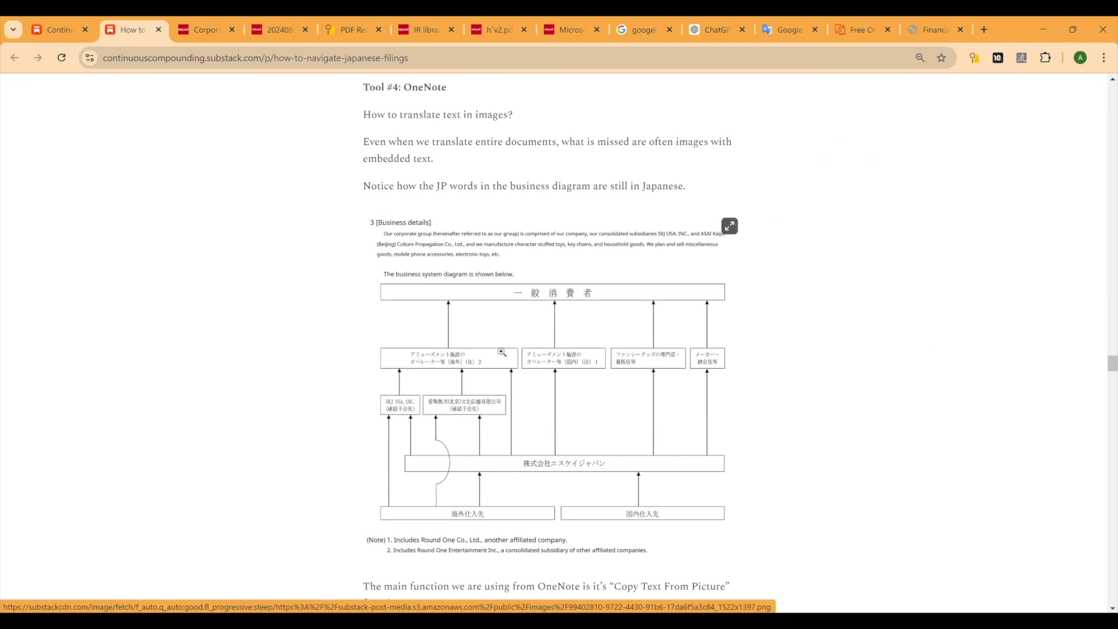
{"action": "left_click", "coordinate": [853, 31]}
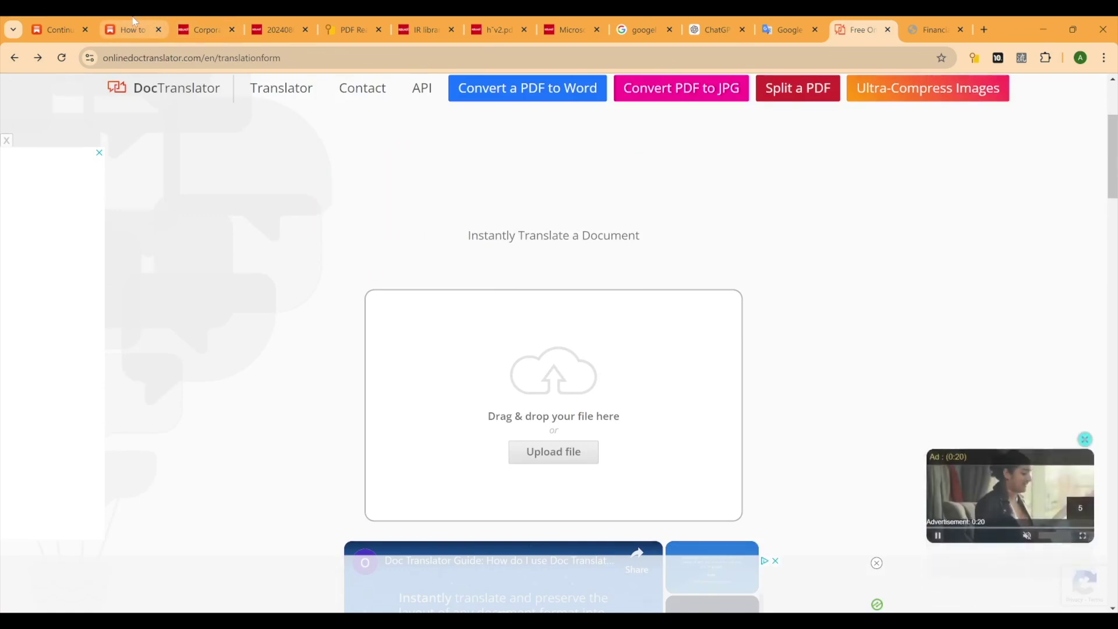
{"action": "left_click", "coordinate": [134, 23]}
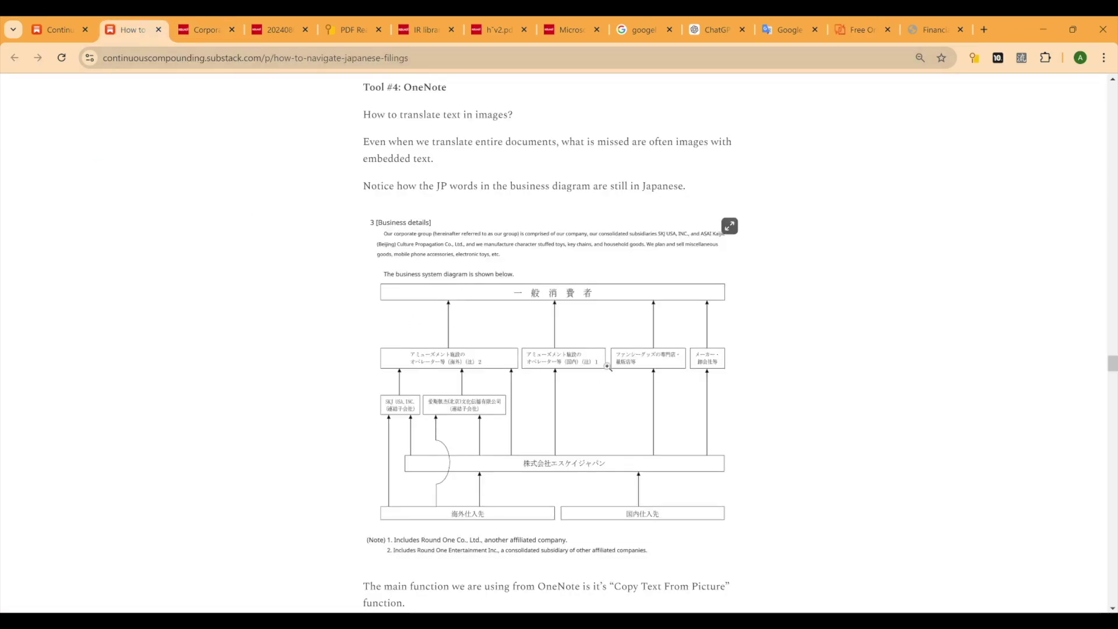
{"action": "scroll", "coordinate": [466, 274], "scroll_direction": "up", "scroll_amount": 2}
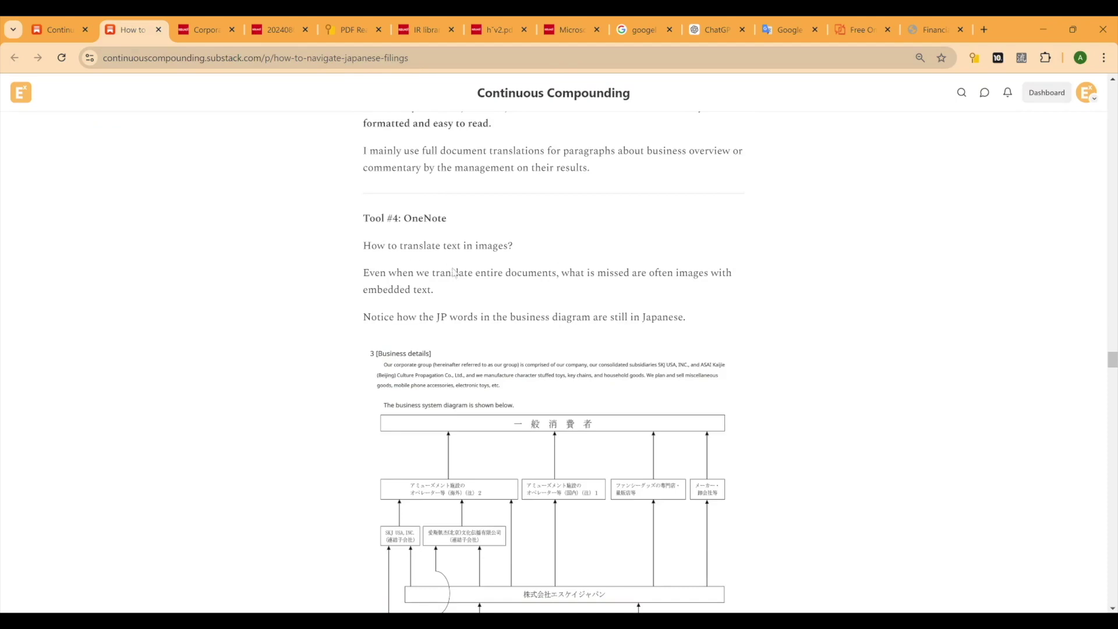
{"action": "scroll", "coordinate": [492, 356], "scroll_direction": "down", "scroll_amount": 1}
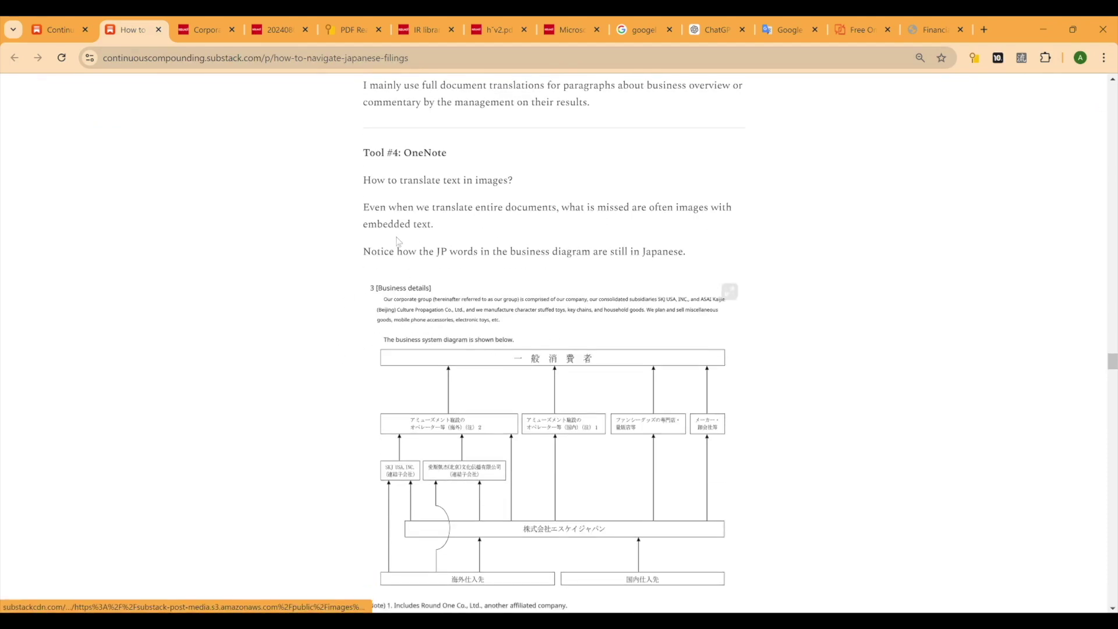
{"action": "scroll", "coordinate": [496, 272], "scroll_direction": "down", "scroll_amount": 7}
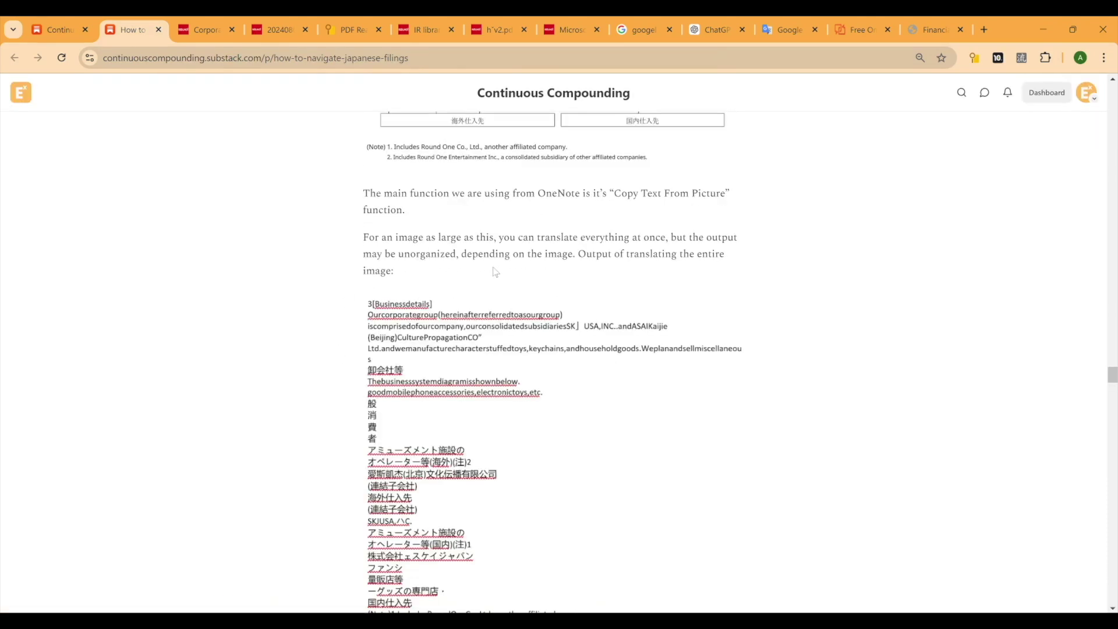
{"action": "scroll", "coordinate": [495, 272], "scroll_direction": "up", "scroll_amount": 1}
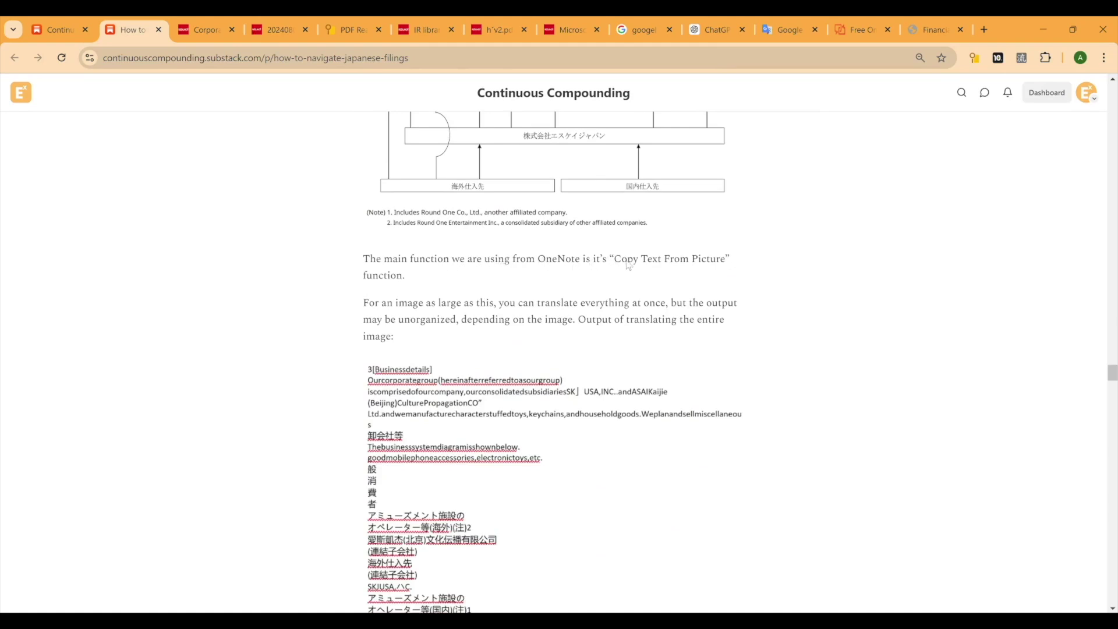
{"action": "scroll", "coordinate": [411, 283], "scroll_direction": "up", "scroll_amount": 2}
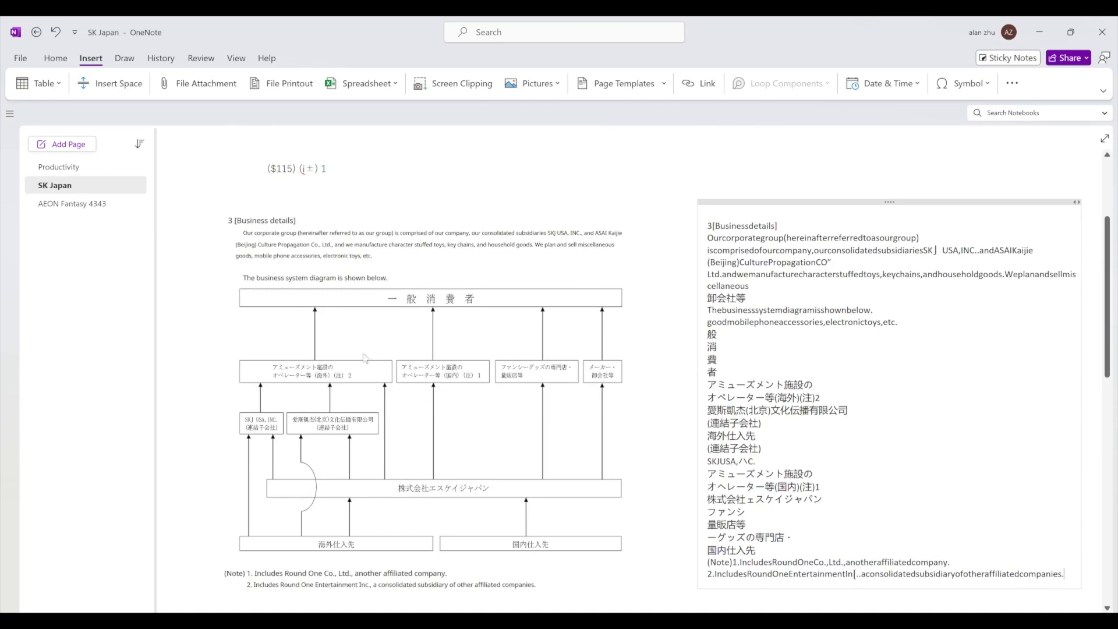
Step: In OneNote's SK Japan page, insert a screen clipping of the article diagram's オペレーター等(国内) box and move it above the extracted text
{"action": "left_click_drag", "start_coordinate": [707, 384], "coordinate": [821, 385]}
{"action": "left_click", "coordinate": [844, 360]}
{"action": "left_click", "coordinate": [453, 84]}
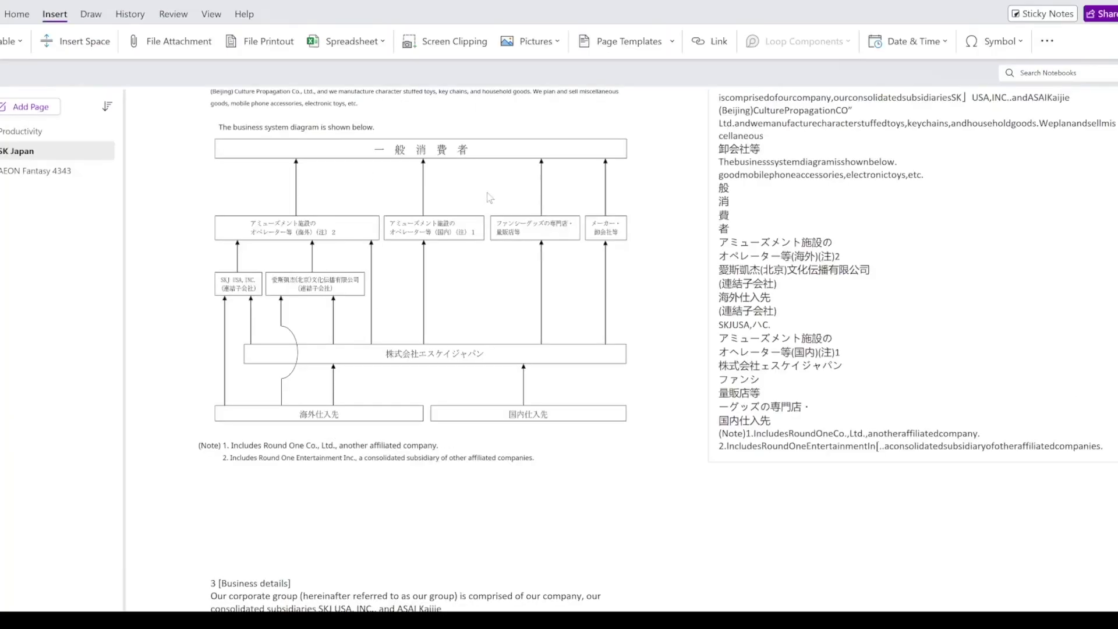
{"action": "scroll", "coordinate": [530, 211], "scroll_direction": "up", "scroll_amount": 1}
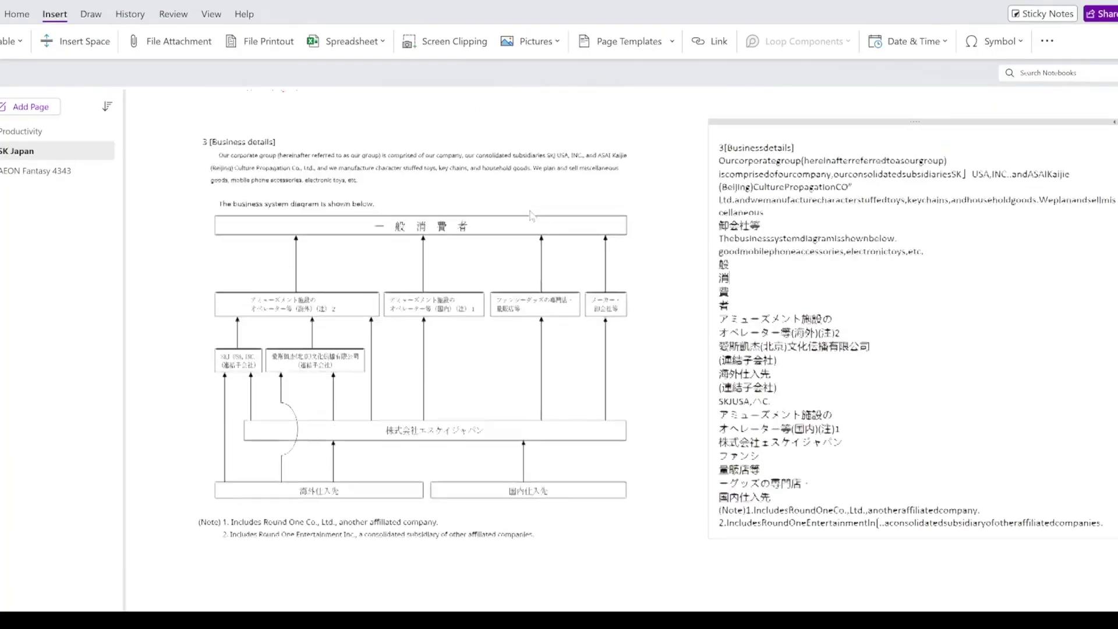
{"action": "scroll", "coordinate": [531, 216], "scroll_direction": "up", "scroll_amount": 1}
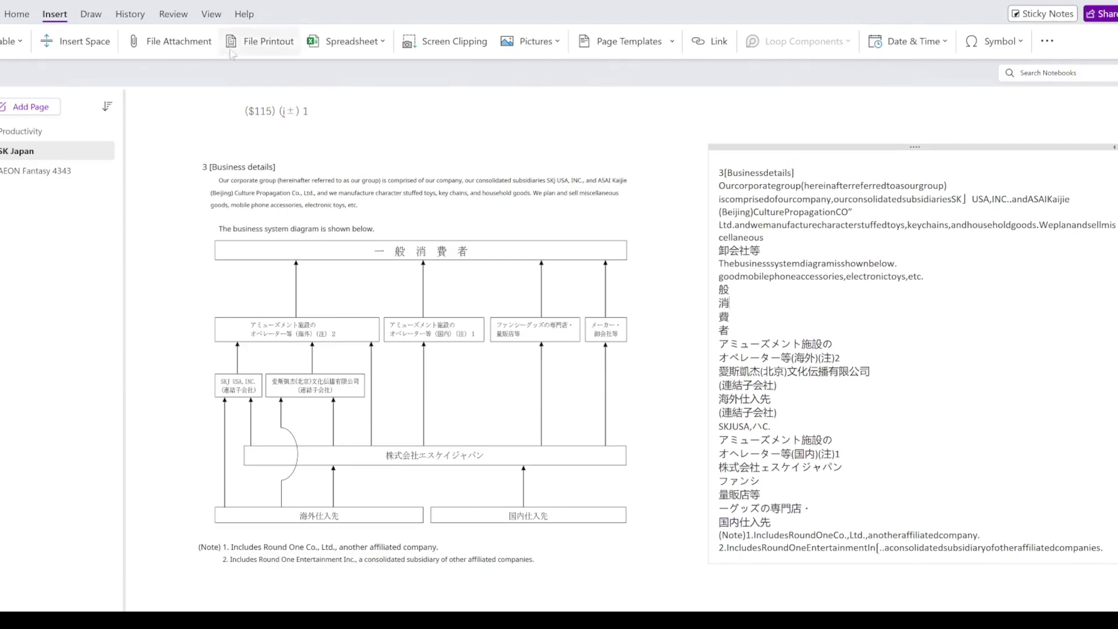
{"action": "left_click", "coordinate": [454, 41]}
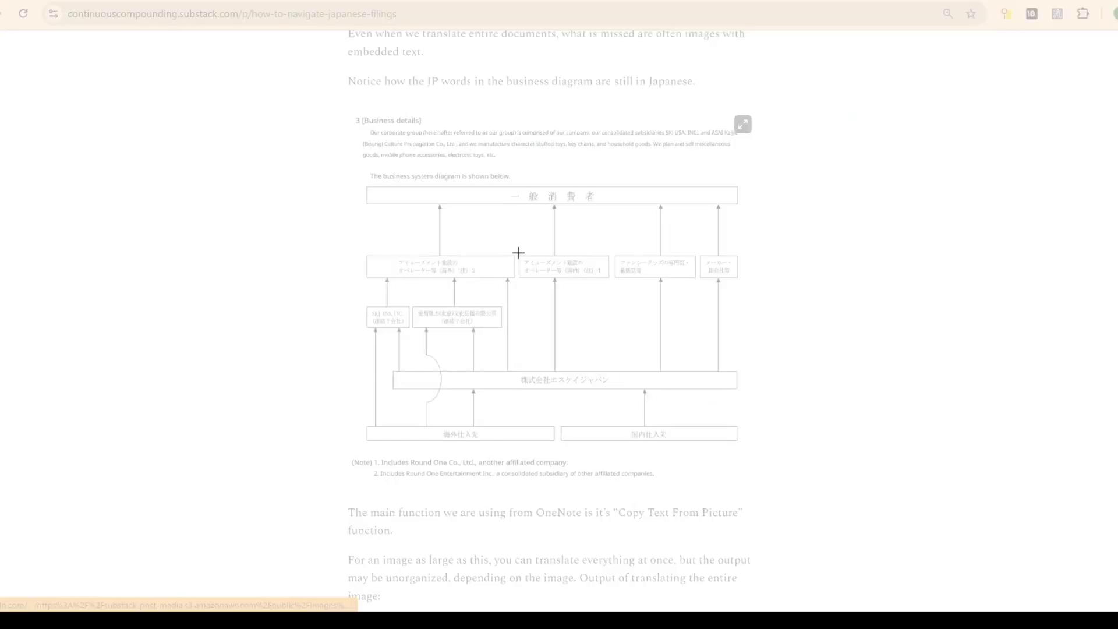
{"action": "left_click_drag", "start_coordinate": [518, 252], "coordinate": [609, 279]}
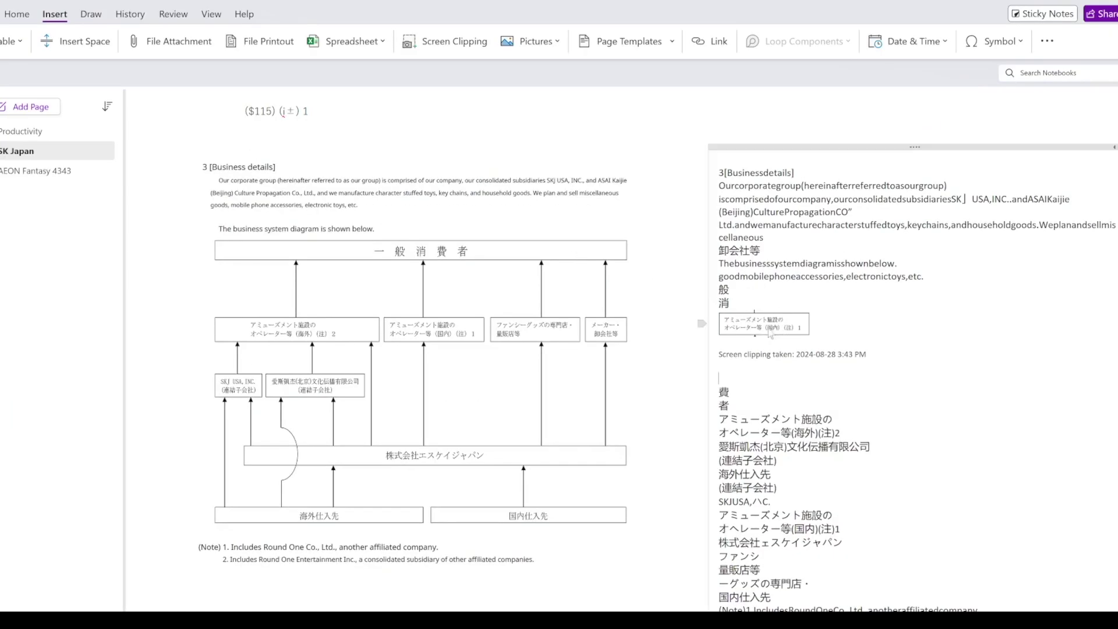
{"action": "left_click_drag", "start_coordinate": [755, 328], "coordinate": [709, 123]}
{"action": "scroll", "coordinate": [847, 348], "scroll_direction": "up", "scroll_amount": 3}
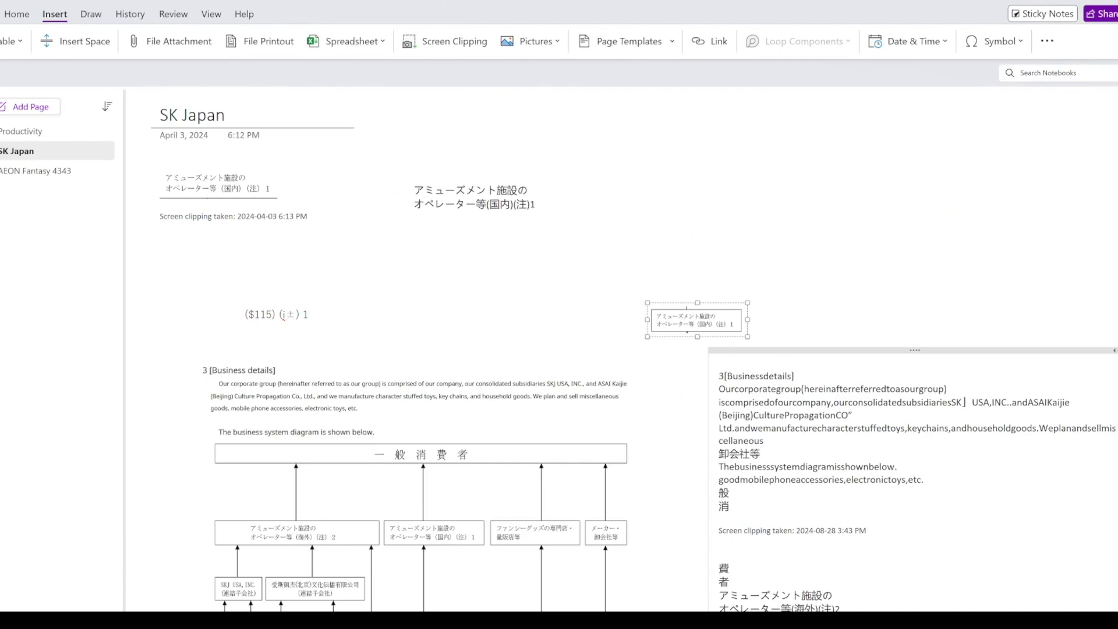
Step: Copy the text from the new clipping and paste it into a note beside the picture
{"action": "right_click", "coordinate": [709, 326]}
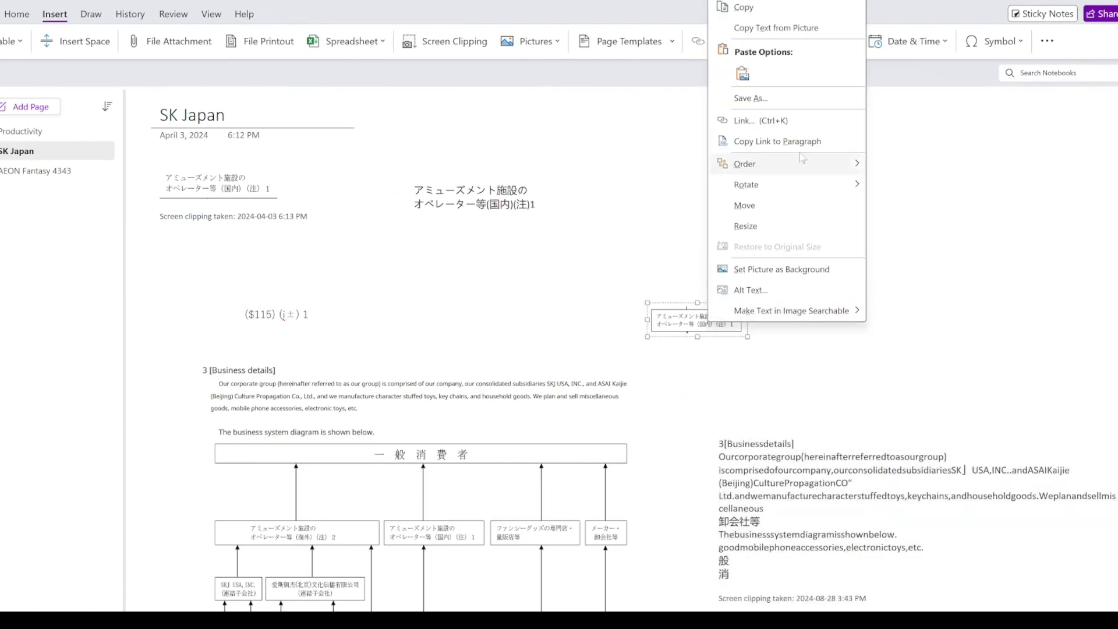
{"action": "left_click", "coordinate": [753, 34]}
{"action": "key", "text": "Escape"}
{"action": "type", "text": "(I$IFkJ) (ii•) 1"}
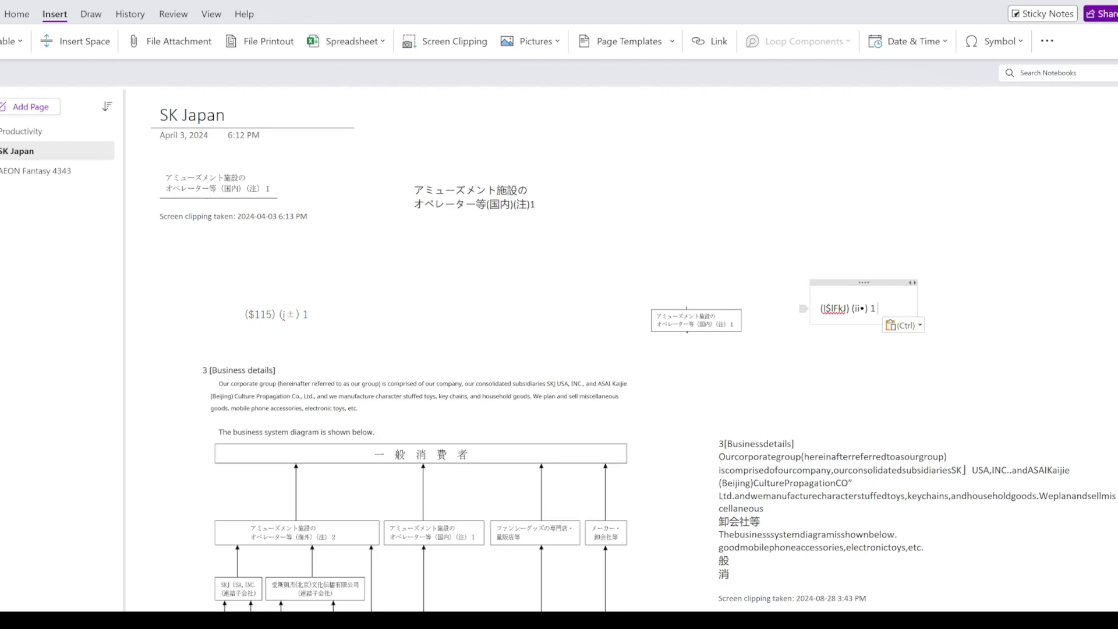
Step: Delete the pasted text beside the clipping
{"action": "left_click_drag", "start_coordinate": [879, 309], "coordinate": [824, 309]}
{"action": "key", "text": "BackSpace"}
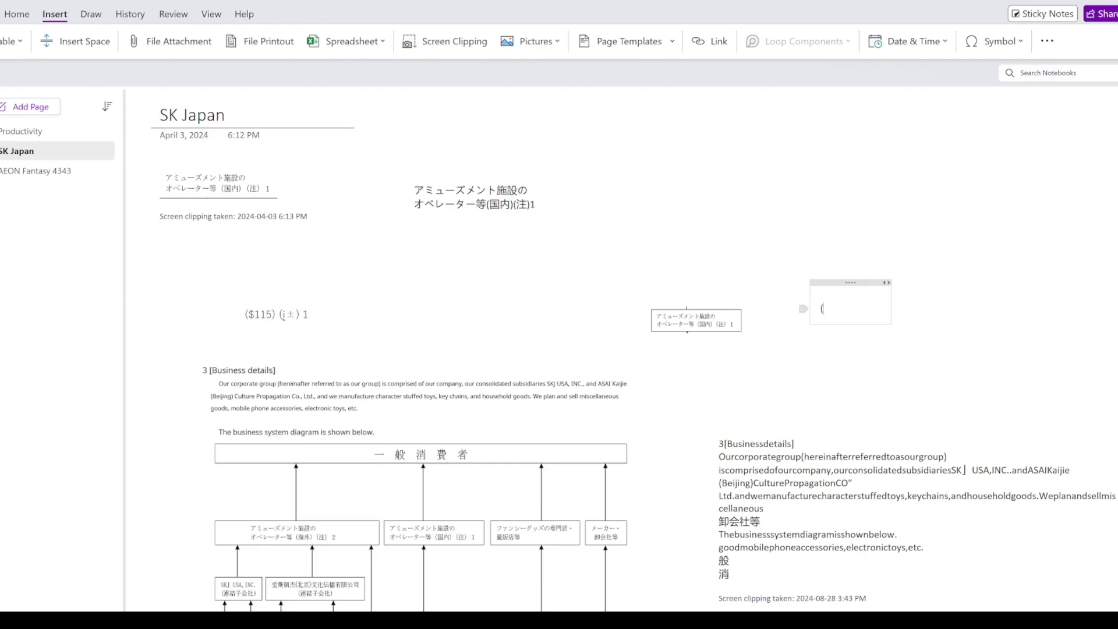
{"action": "key", "text": "BackSpace"}
Step: Set the clipping's searchable image text language to Japanese
{"action": "right_click", "coordinate": [724, 318]}
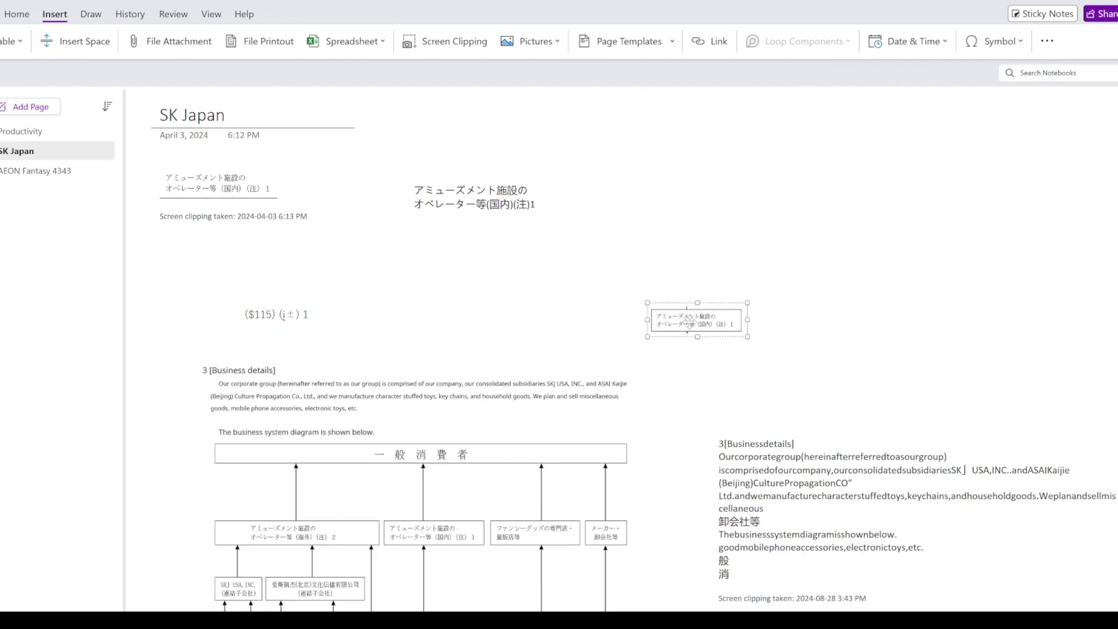
{"action": "mouse_move", "coordinate": [733, 312]}
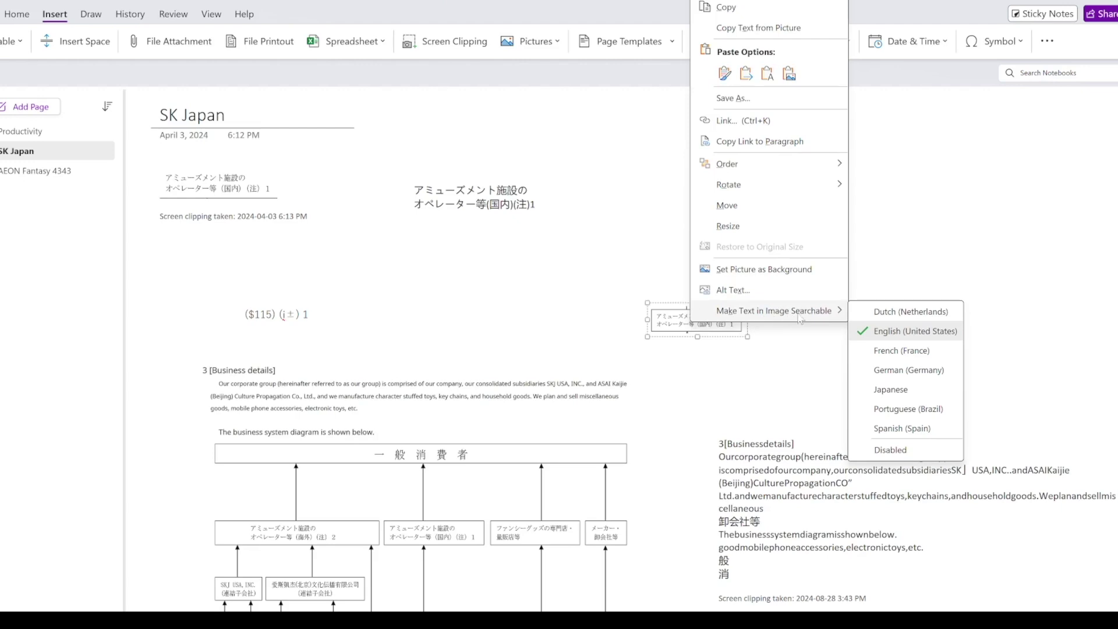
{"action": "left_click", "coordinate": [890, 390]}
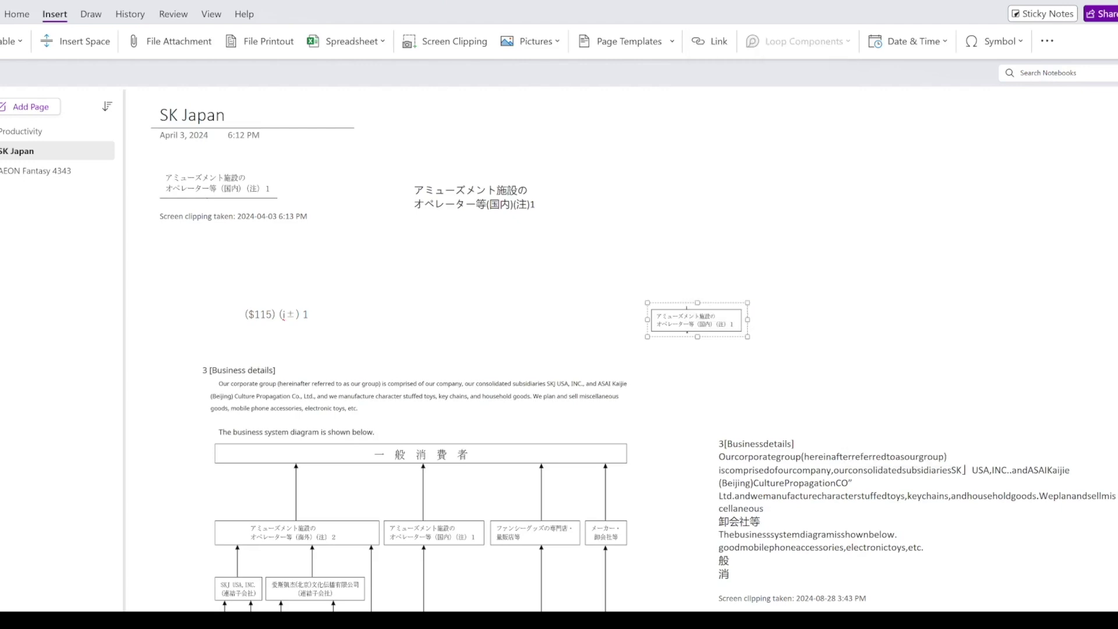
Step: Reselect Japanese as the searchable image text language for the オペレーター等(国内) clipping
{"action": "right_click", "coordinate": [703, 322]}
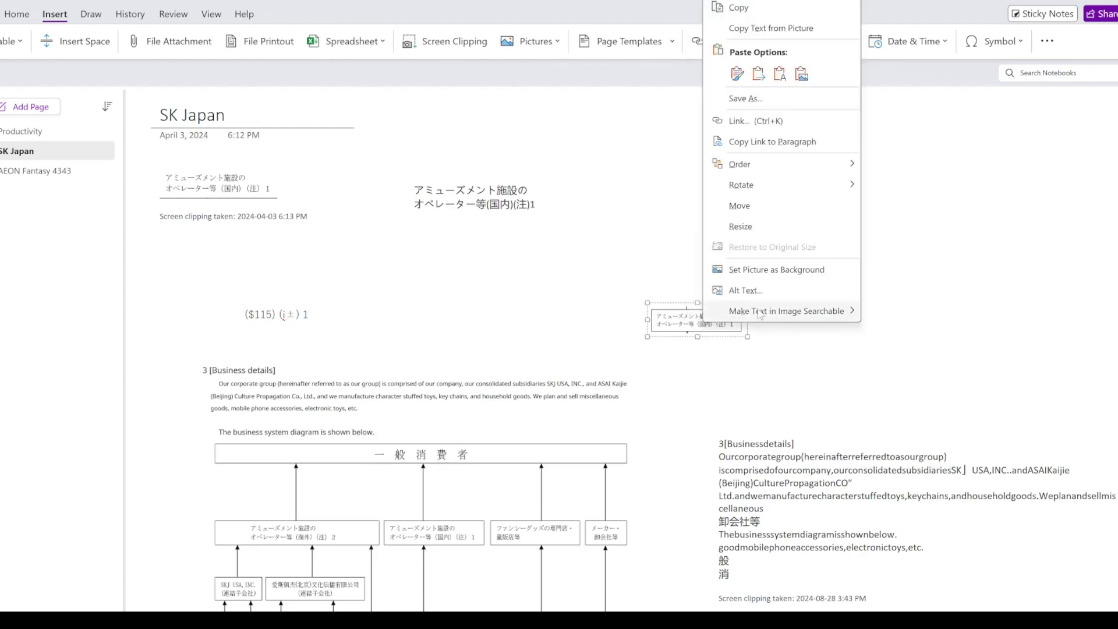
{"action": "mouse_move", "coordinate": [786, 311]}
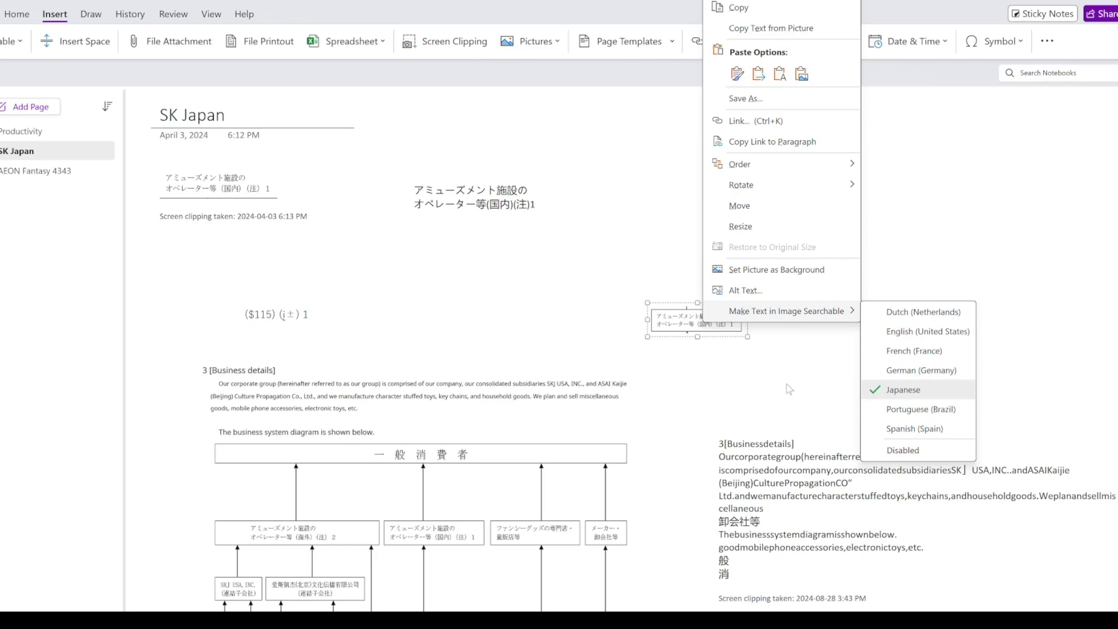
{"action": "left_click", "coordinate": [886, 390]}
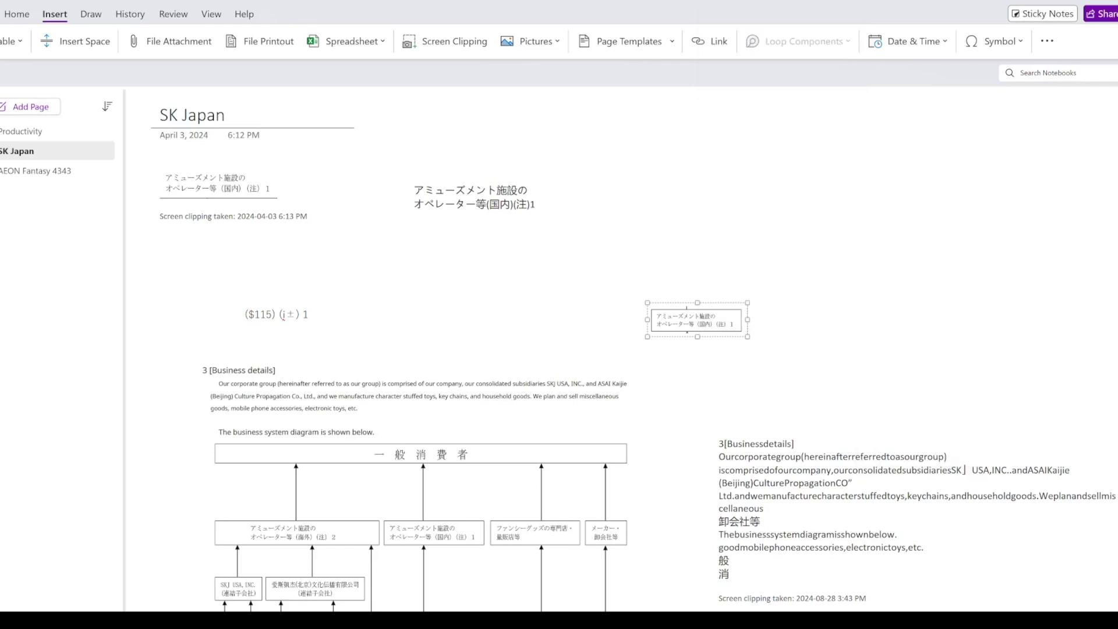
Step: Copy the text from the clipping and paste it into a new note beside the picture
{"action": "right_click", "coordinate": [699, 331]}
{"action": "left_click", "coordinate": [757, 27]}
{"action": "left_click", "coordinate": [787, 309]}
{"action": "type", "text": "アミューズメント施設の オペレーター・等(国内)(注)1"}
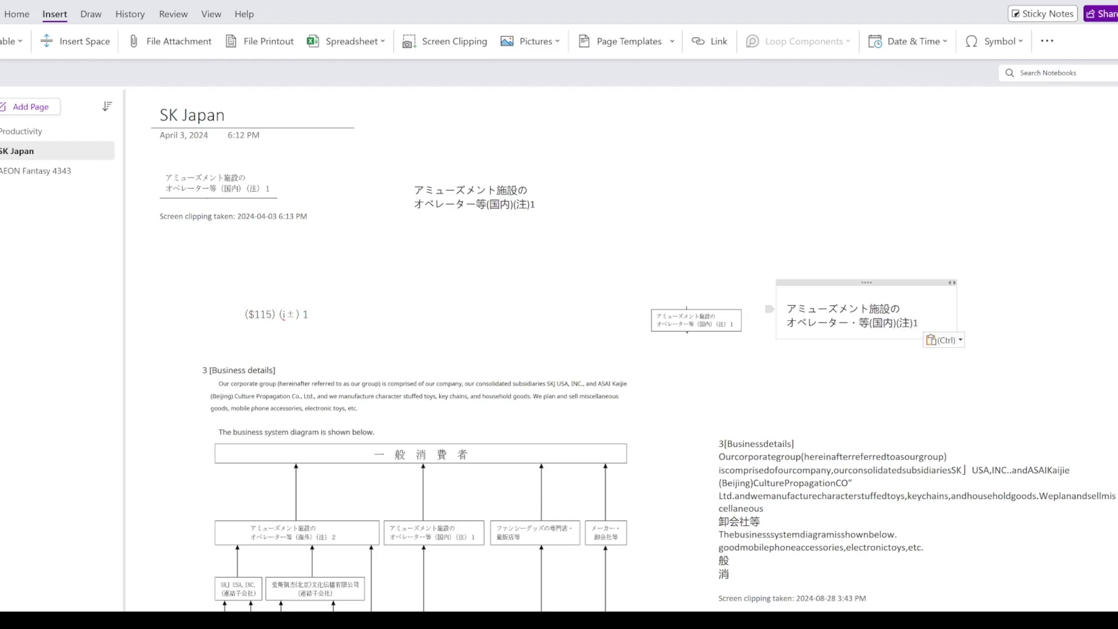
Step: Translate all of the pasted アミューズメント施設の text from Japanese into English with OneNote's Translator
{"action": "left_click_drag", "start_coordinate": [919, 324], "coordinate": [787, 308]}
{"action": "right_click", "coordinate": [819, 316]}
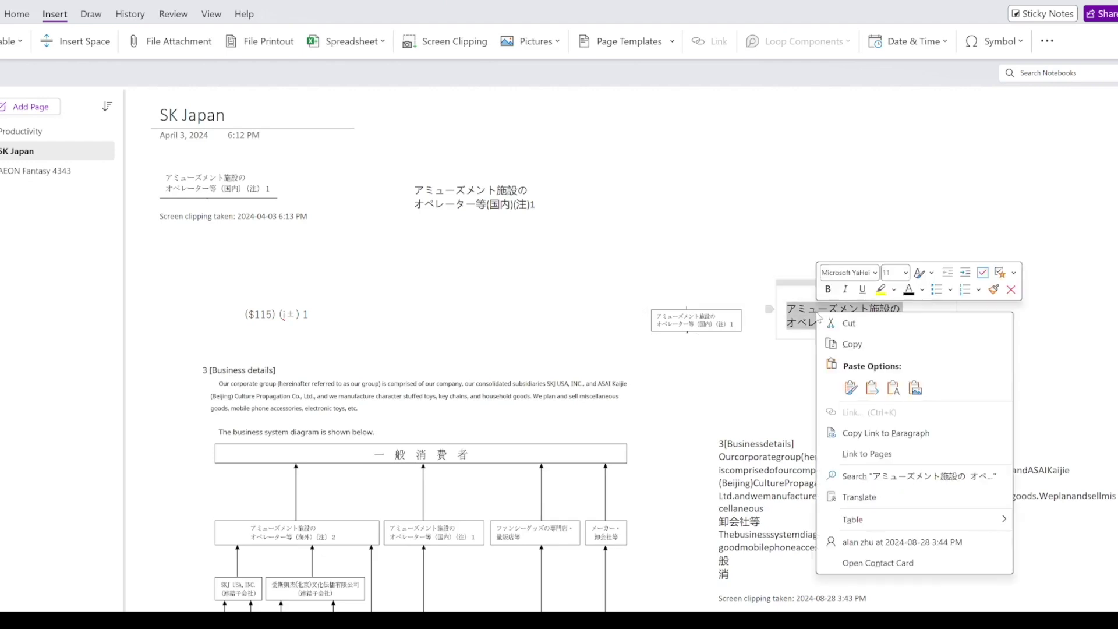
{"action": "left_click", "coordinate": [887, 502]}
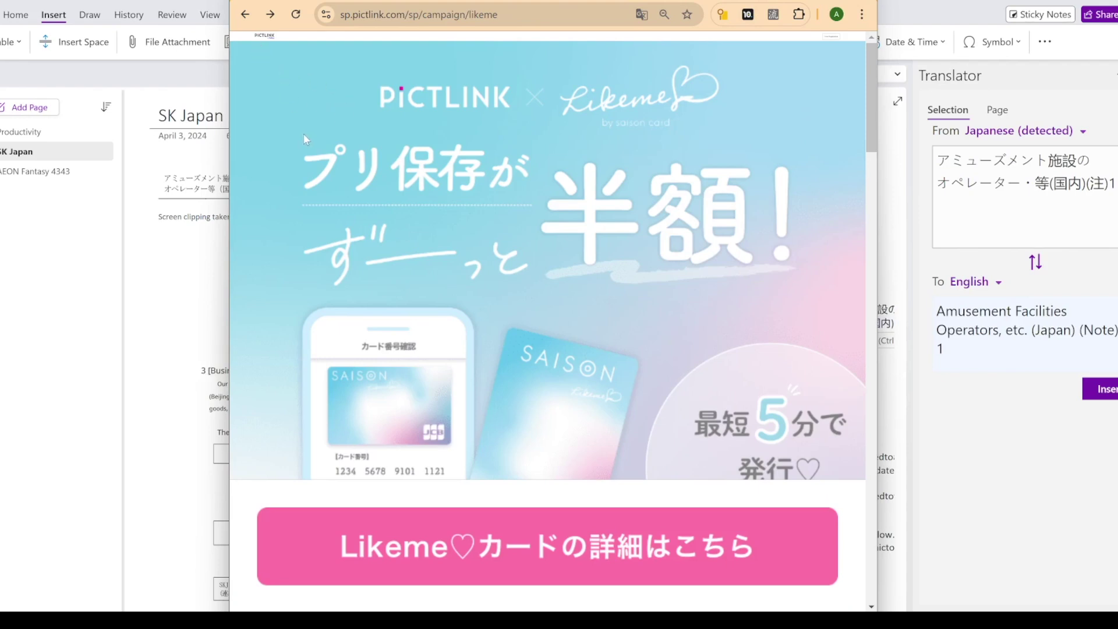
Step: In Chrome, look through the PictLink Likeme campaign page and try to translate it into English with Google Translate
{"action": "scroll", "coordinate": [304, 135], "scroll_direction": "down", "scroll_amount": 15}
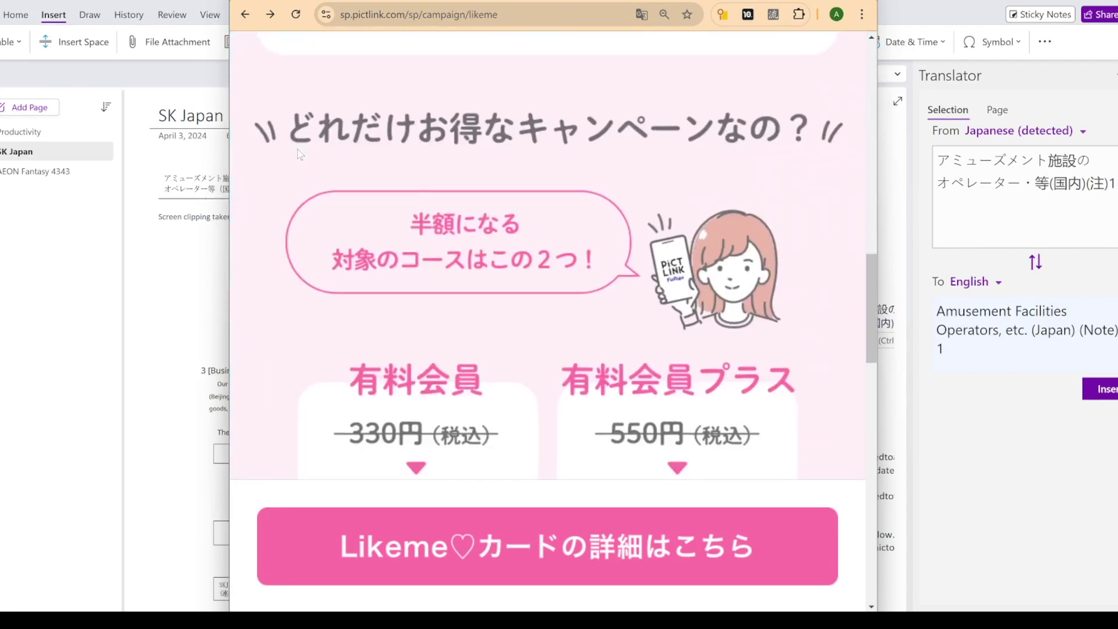
{"action": "scroll", "coordinate": [509, 313], "scroll_direction": "down", "scroll_amount": 5}
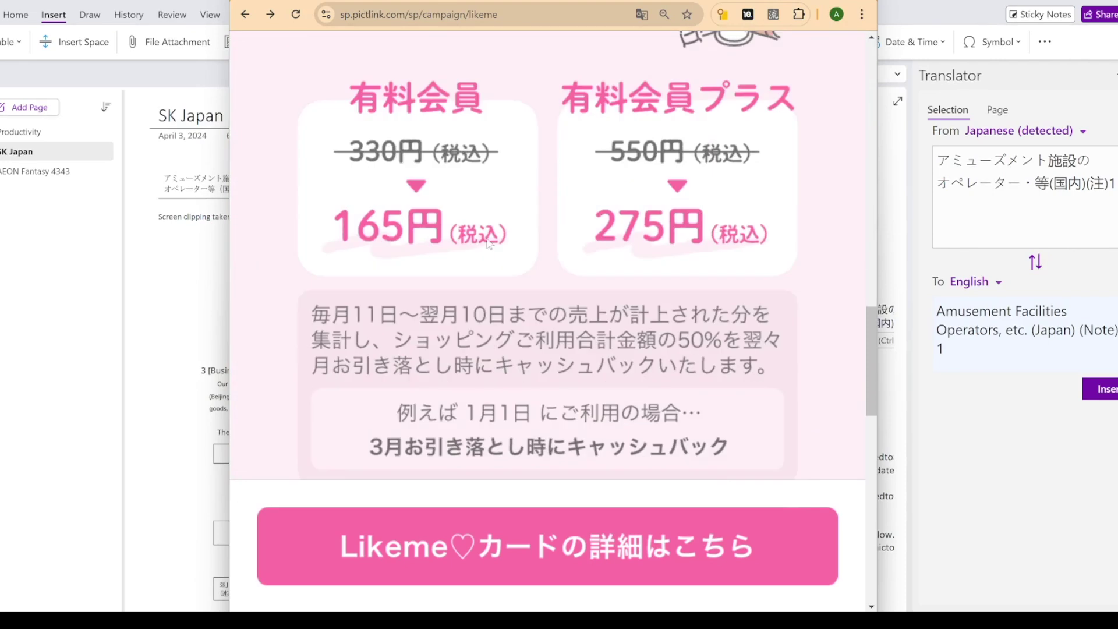
{"action": "scroll", "coordinate": [458, 221], "scroll_direction": "up", "scroll_amount": 20}
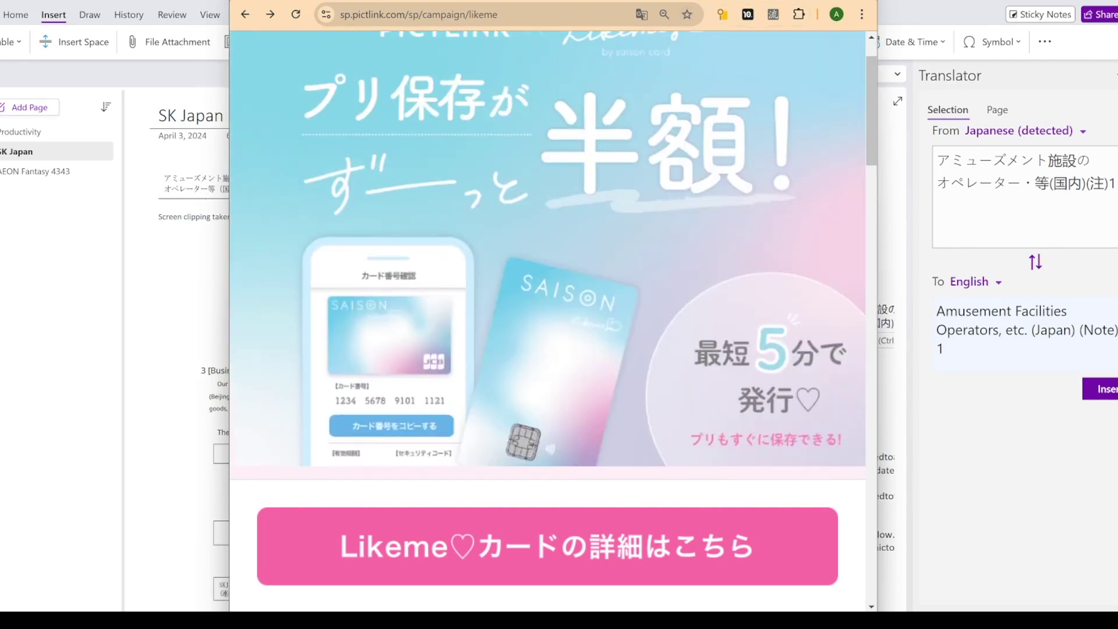
{"action": "left_click", "coordinate": [645, 14]}
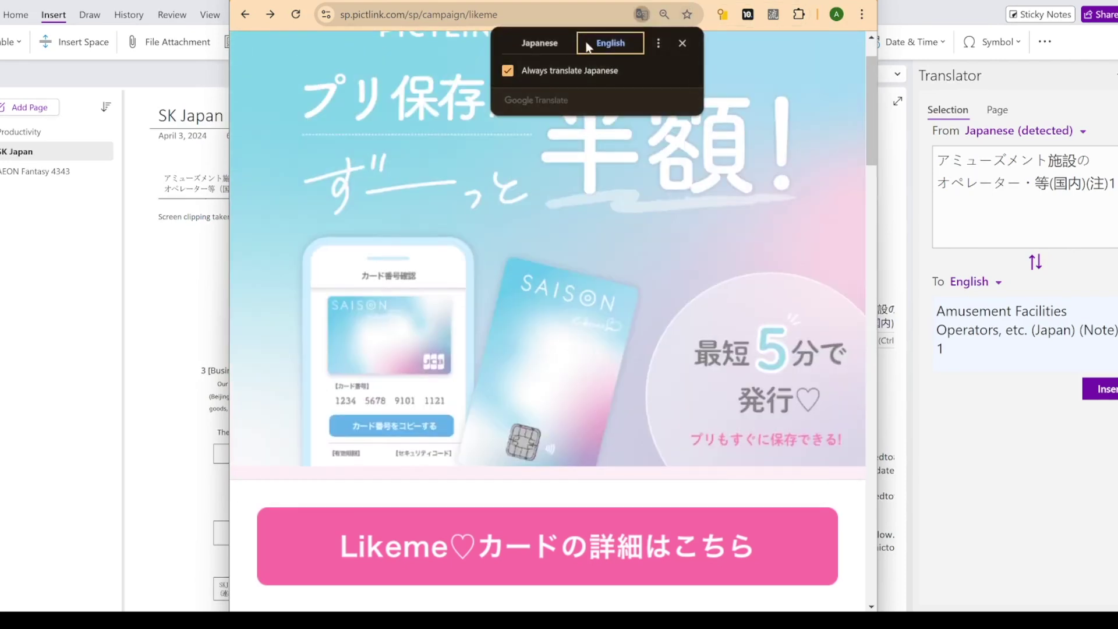
{"action": "left_click", "coordinate": [609, 44]}
{"action": "scroll", "coordinate": [555, 208], "scroll_direction": "up", "scroll_amount": 1}
{"action": "scroll", "coordinate": [406, 336], "scroll_direction": "down", "scroll_amount": 12}
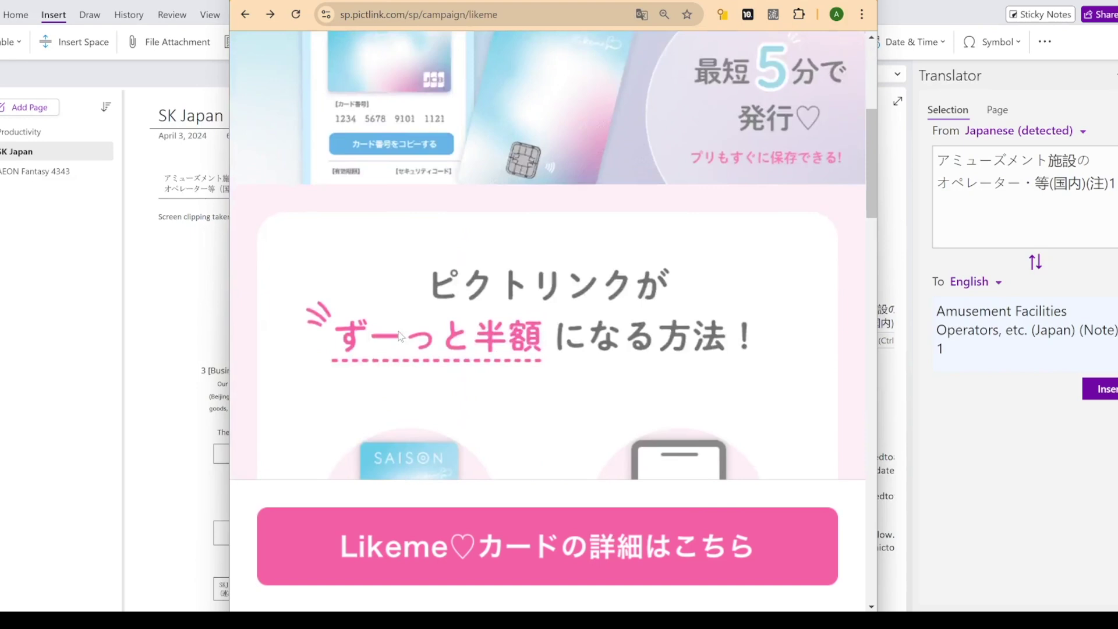
{"action": "scroll", "coordinate": [408, 329], "scroll_direction": "up", "scroll_amount": 12}
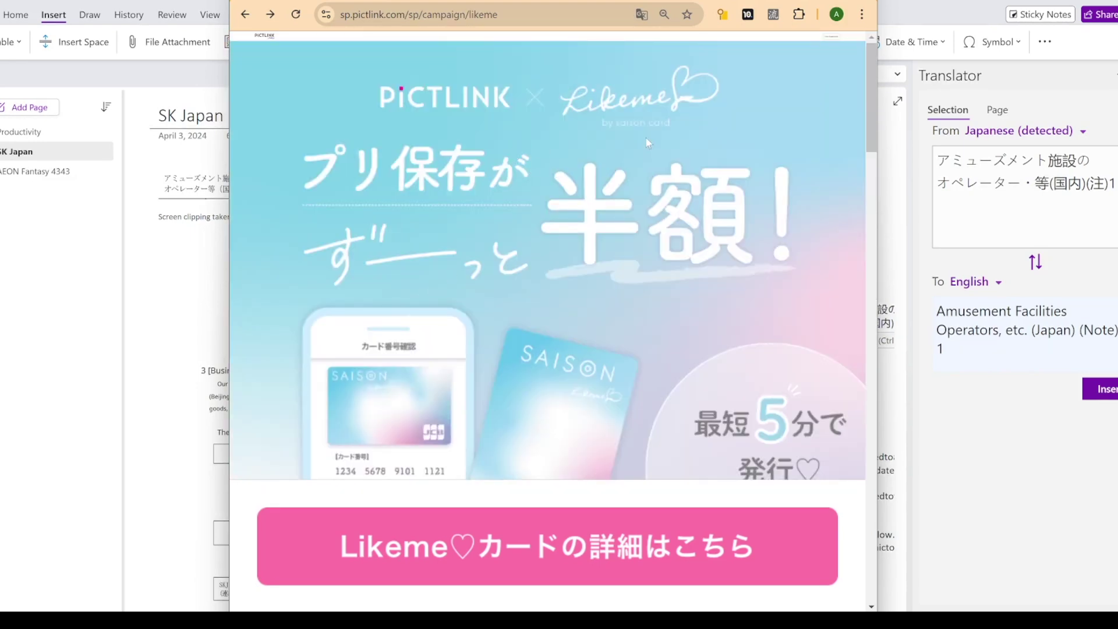
Step: Capture the PictLink × Likeme banner area with Google Lens, translate its text into English, and read the translation
{"action": "left_click", "coordinate": [862, 14]}
{"action": "left_click", "coordinate": [728, 325]}
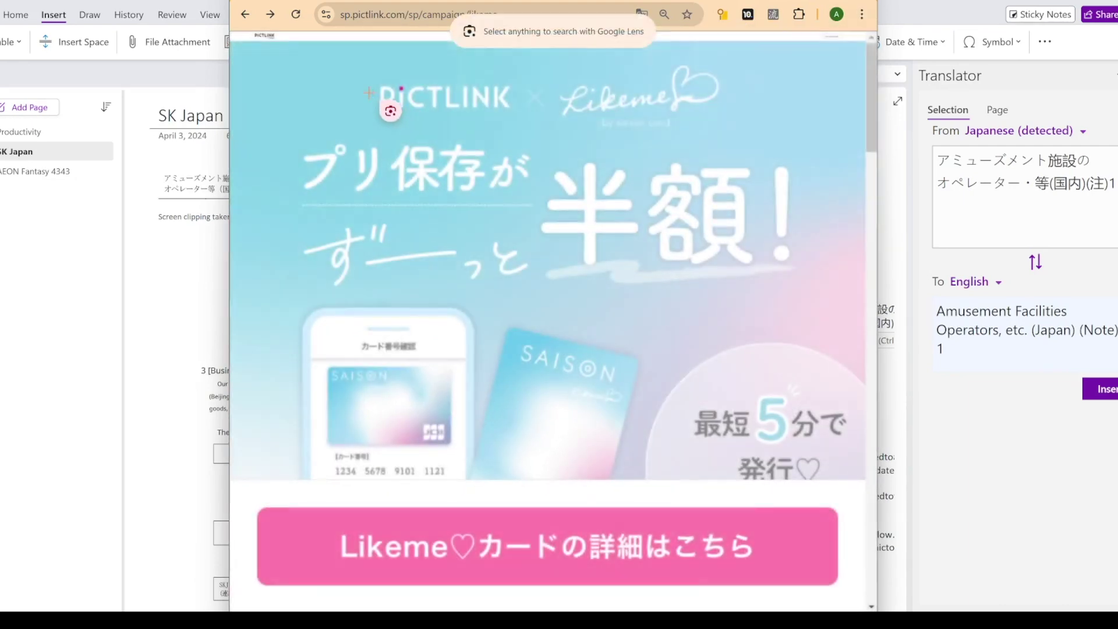
{"action": "left_click_drag", "start_coordinate": [266, 58], "coordinate": [857, 484]}
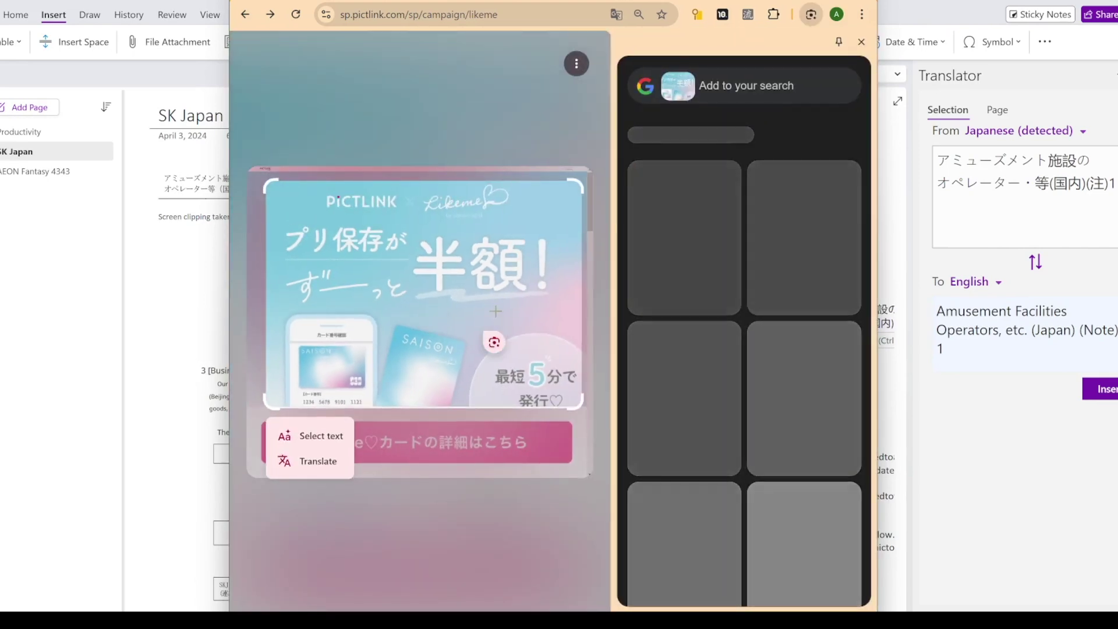
{"action": "left_click", "coordinate": [318, 461]}
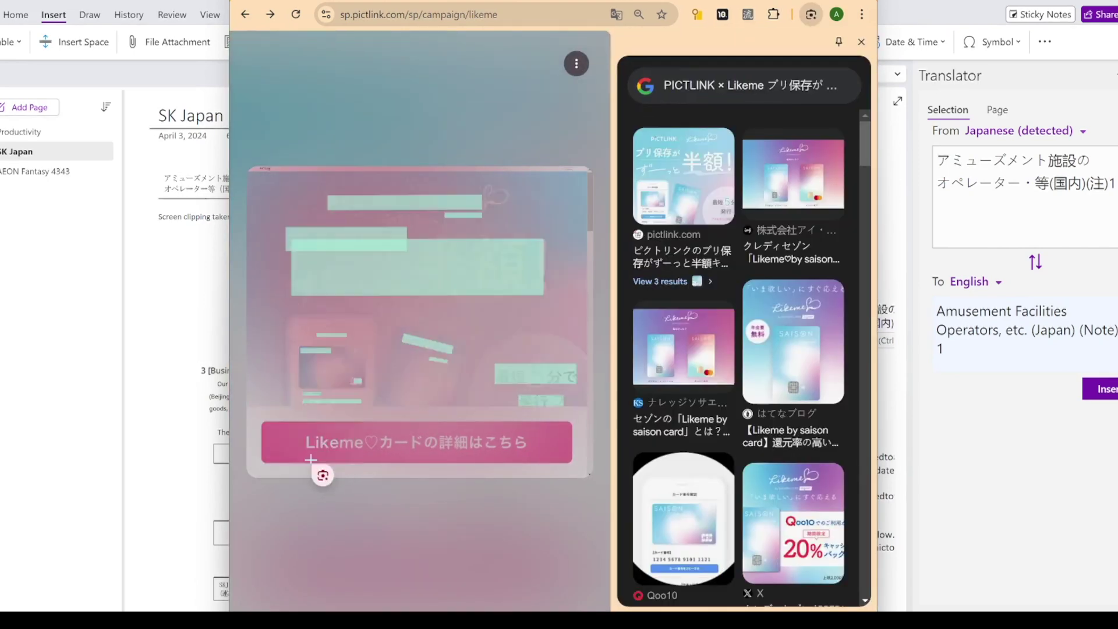
{"action": "scroll", "coordinate": [732, 300], "scroll_direction": "down", "scroll_amount": 5}
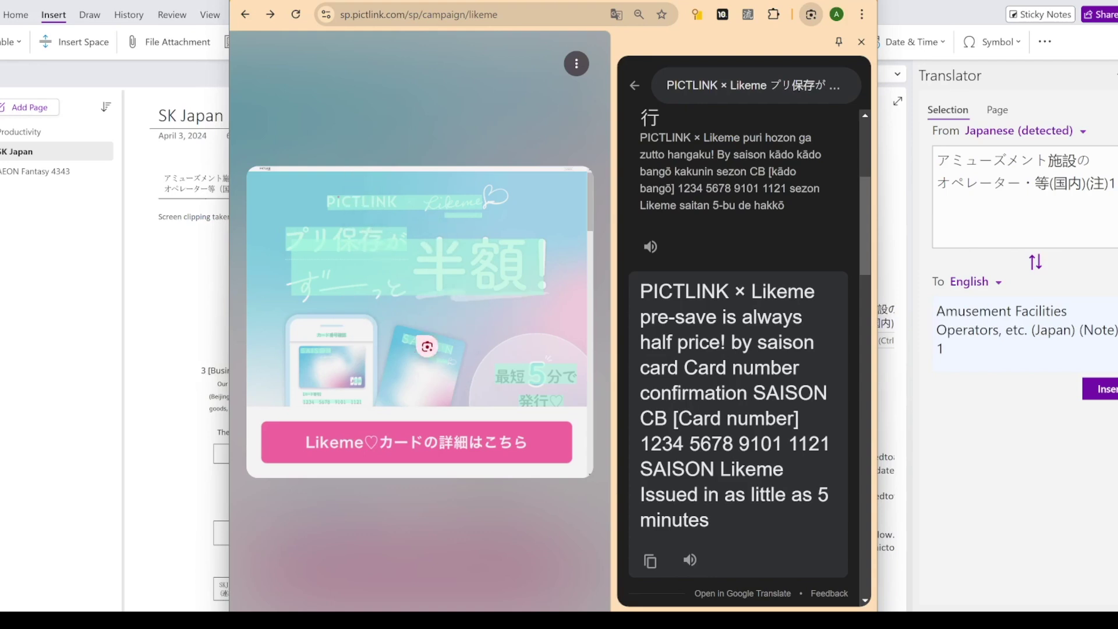
Step: Translate the banner phrases 半額, プリ保存が and ずっと individually into English with Google Lens, and close Lens
{"action": "left_click", "coordinate": [457, 271]}
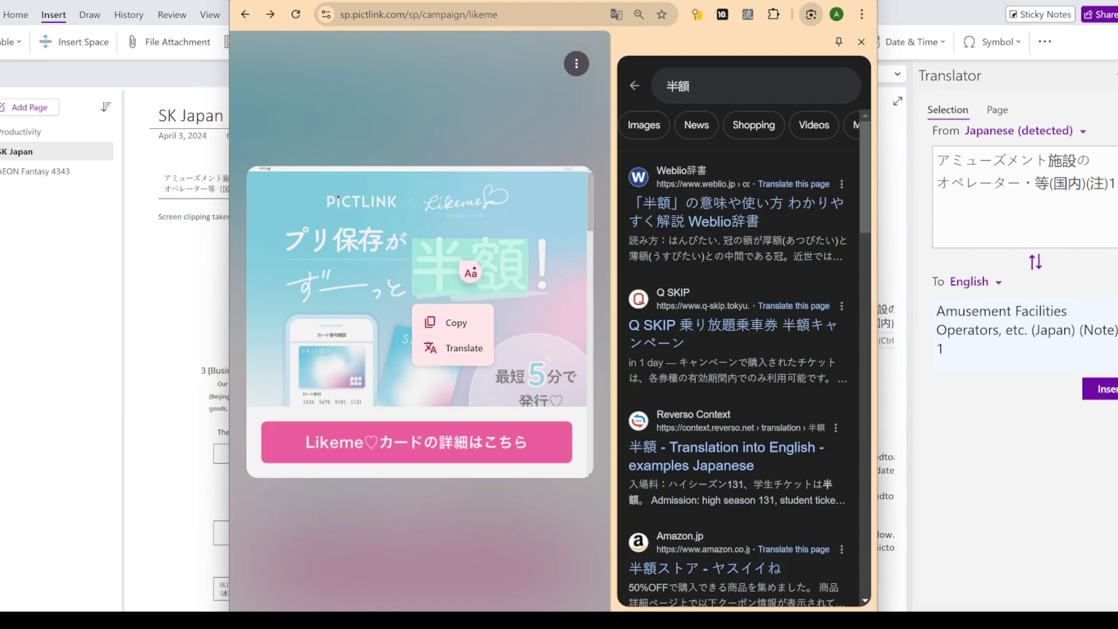
{"action": "left_click", "coordinate": [462, 353]}
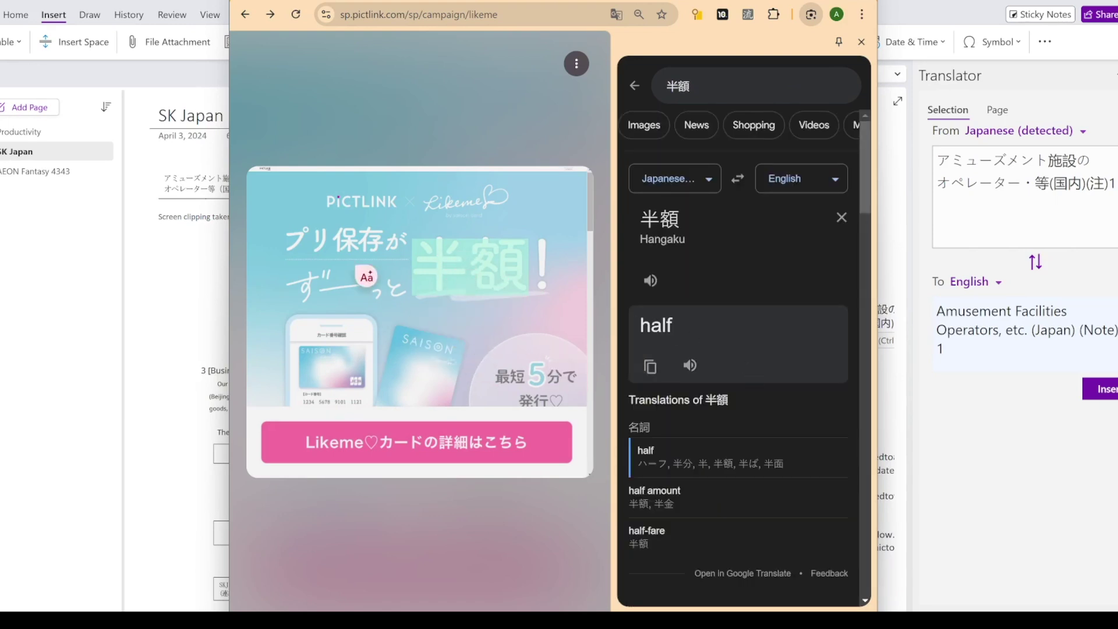
{"action": "left_click", "coordinate": [309, 242]}
{"action": "left_click_drag", "start_coordinate": [292, 242], "coordinate": [408, 247]}
{"action": "left_click", "coordinate": [350, 304]}
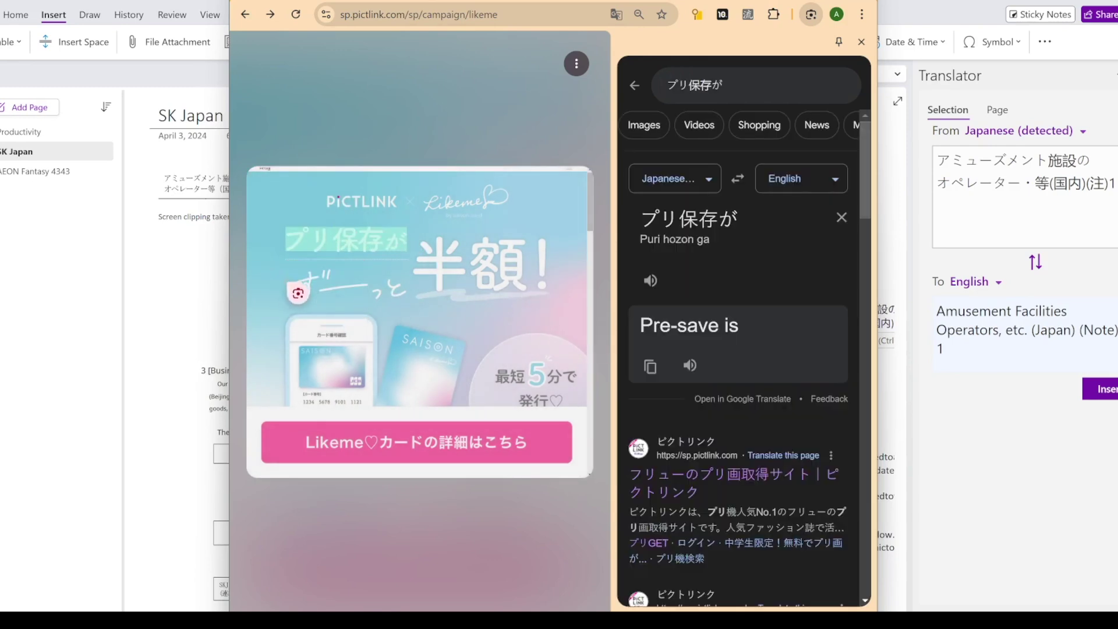
{"action": "left_click", "coordinate": [309, 286]}
{"action": "left_click", "coordinate": [329, 352]}
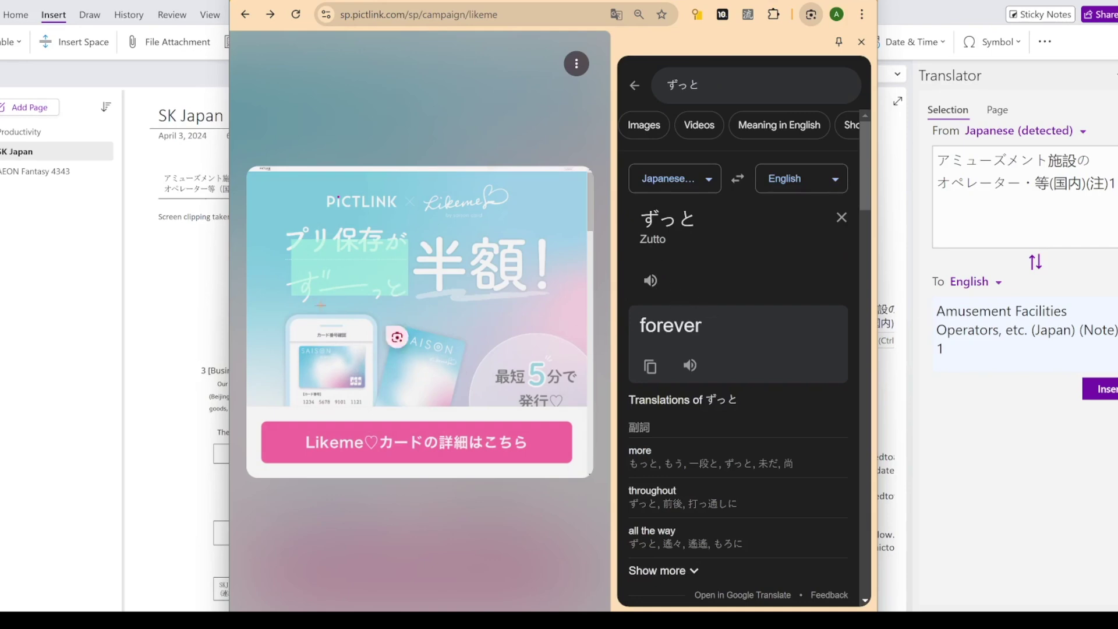
{"action": "left_click", "coordinate": [469, 265]}
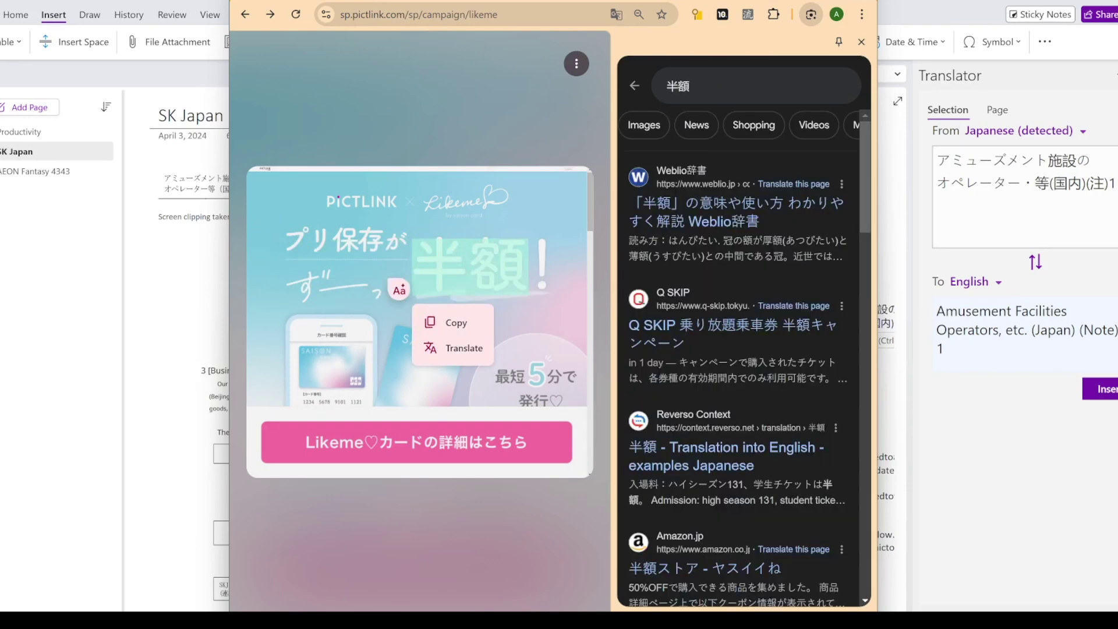
{"action": "left_click", "coordinate": [569, 342]}
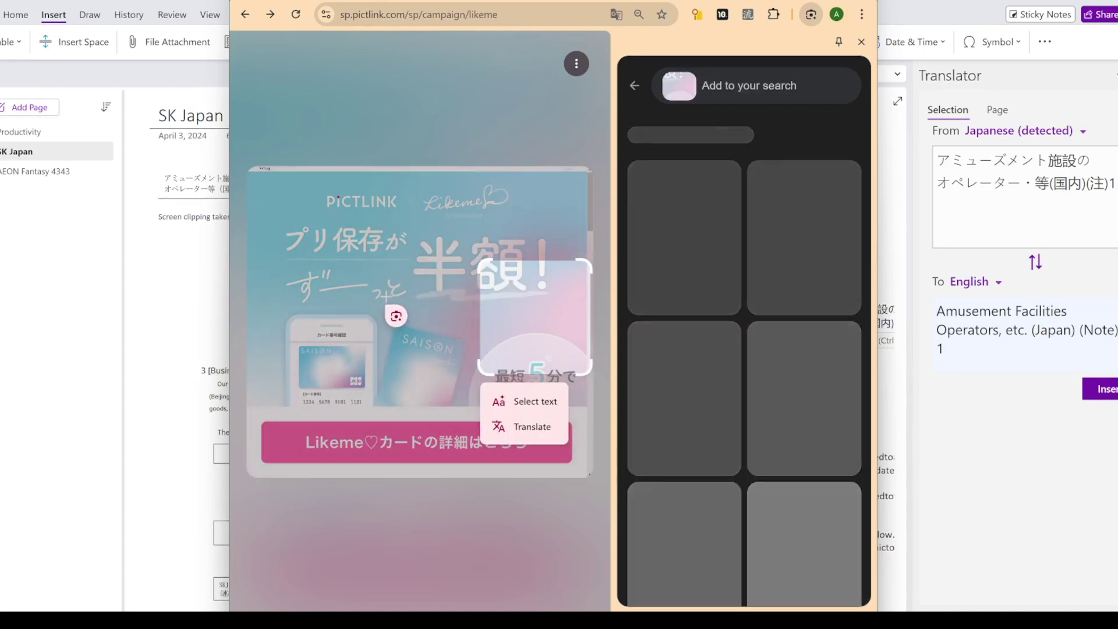
{"action": "left_click", "coordinate": [378, 300]}
{"action": "key", "text": "Escape"}
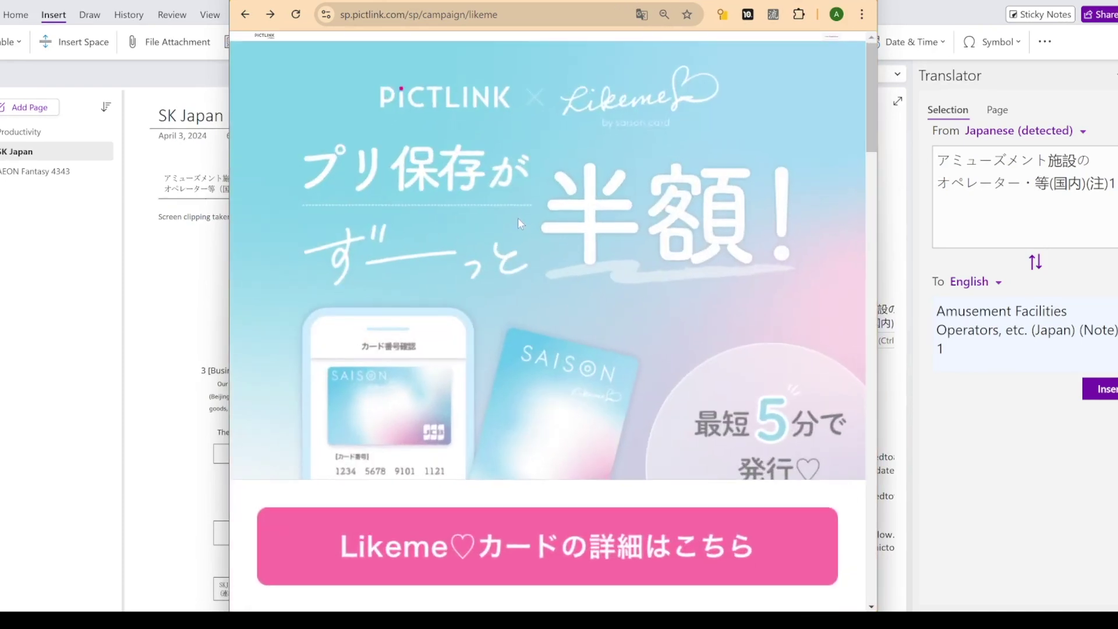
{"action": "scroll", "coordinate": [523, 233], "scroll_direction": "down", "scroll_amount": 12}
{"action": "scroll", "coordinate": [524, 254], "scroll_direction": "up", "scroll_amount": 4}
{"action": "scroll", "coordinate": [532, 279], "scroll_direction": "up", "scroll_amount": 8}
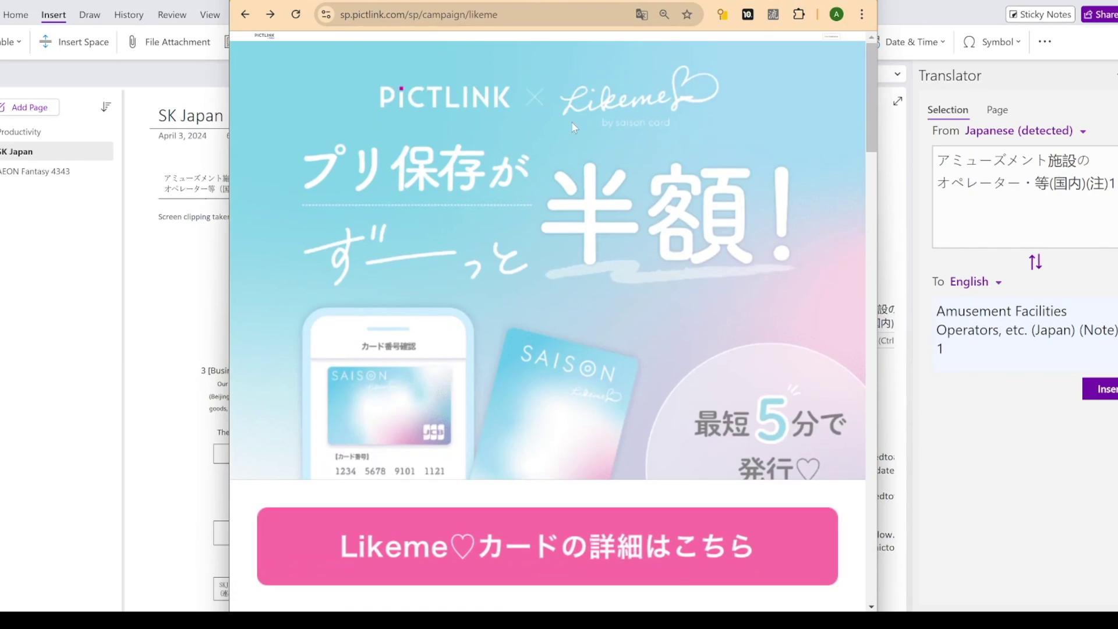